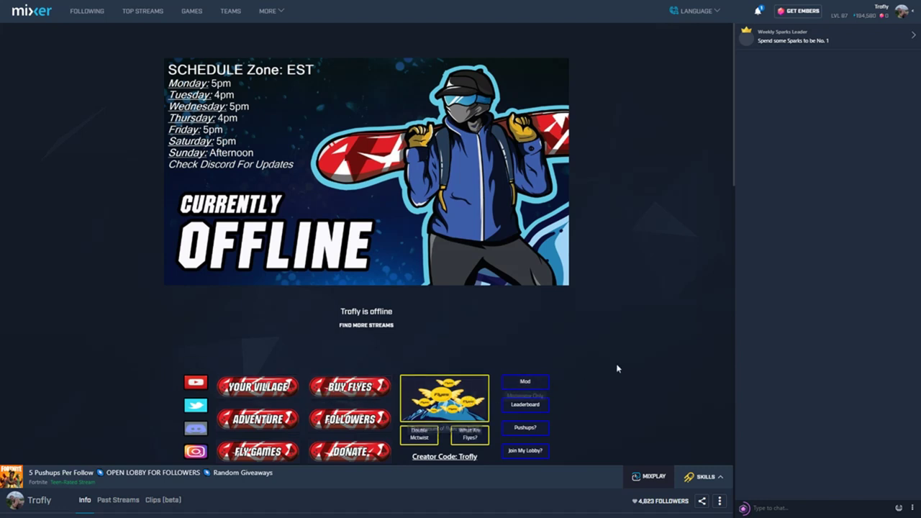
Step: Browse the Mod and Followers MixPlay panels, post the social links to chat, and exit fullscreen
left_click(526, 385)
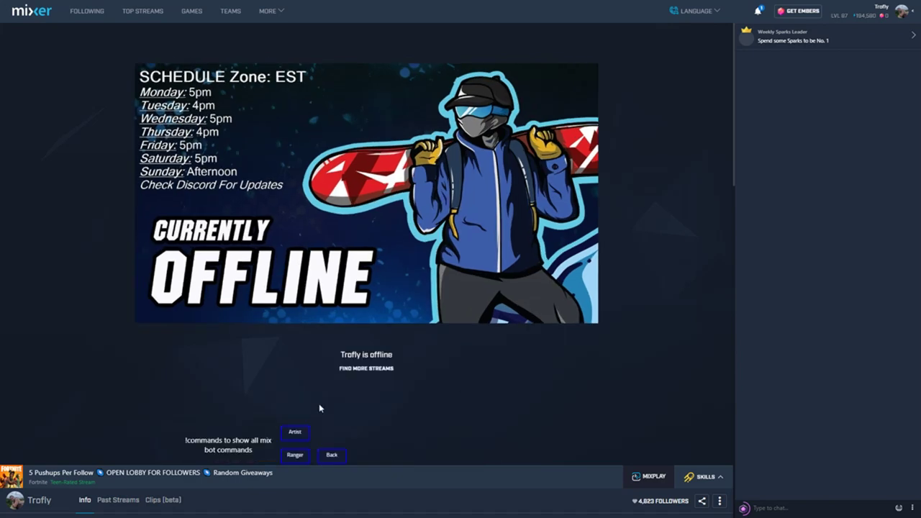
left_click(338, 456)
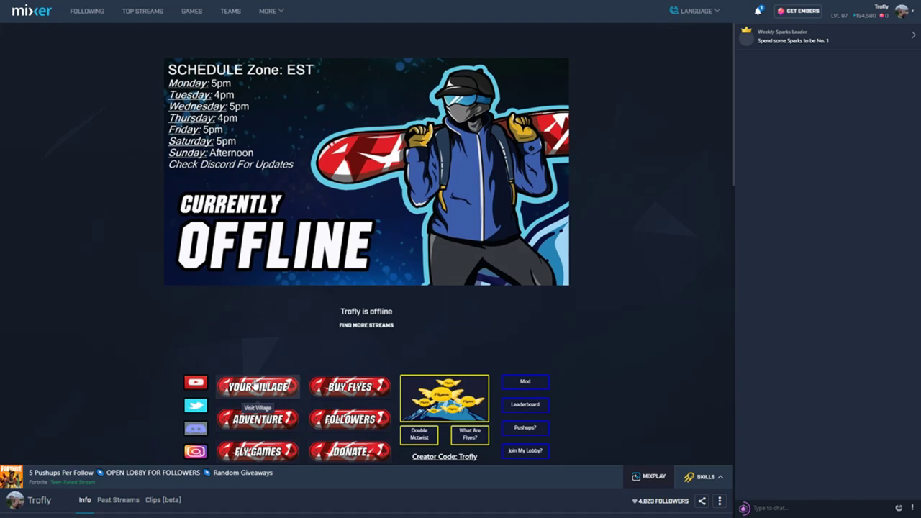
left_click(346, 423)
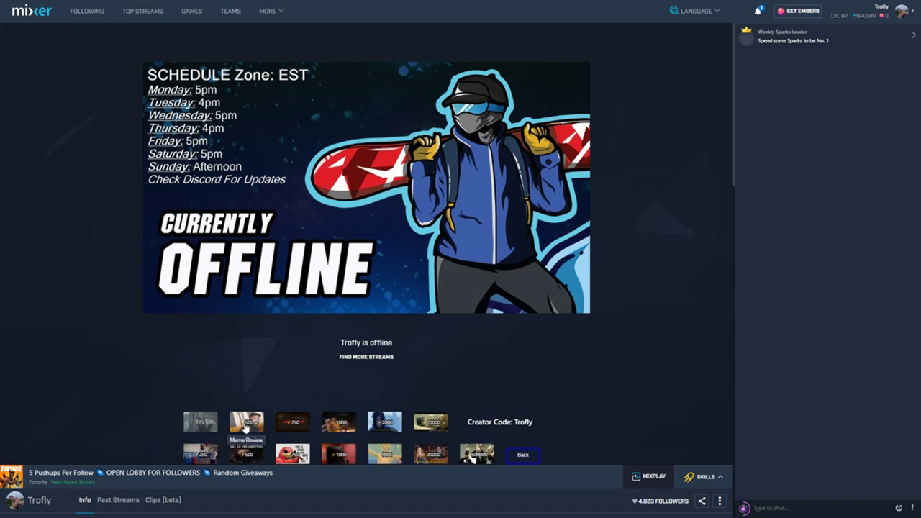
left_click(523, 455)
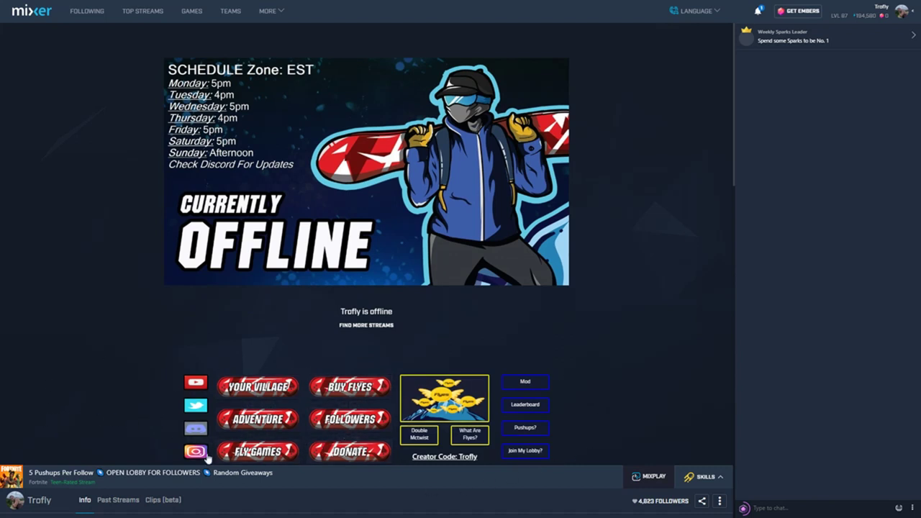
left_click(196, 387)
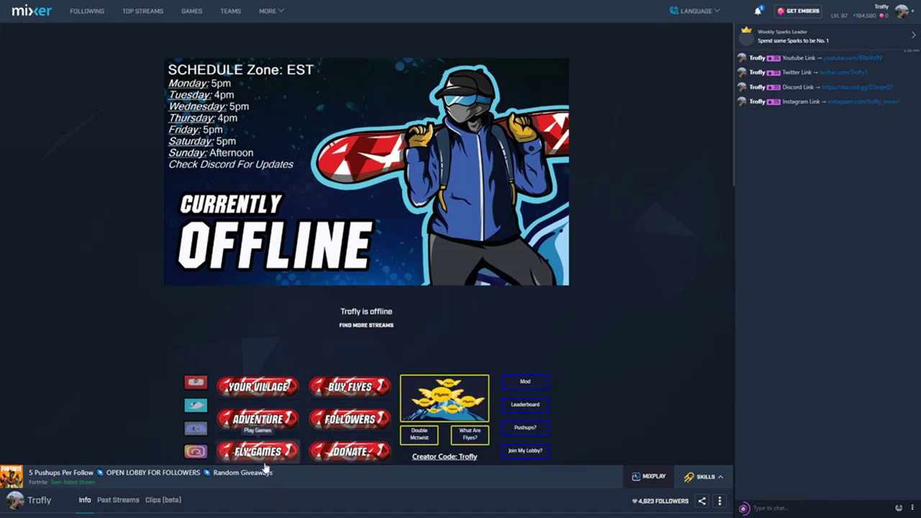
key("F11")
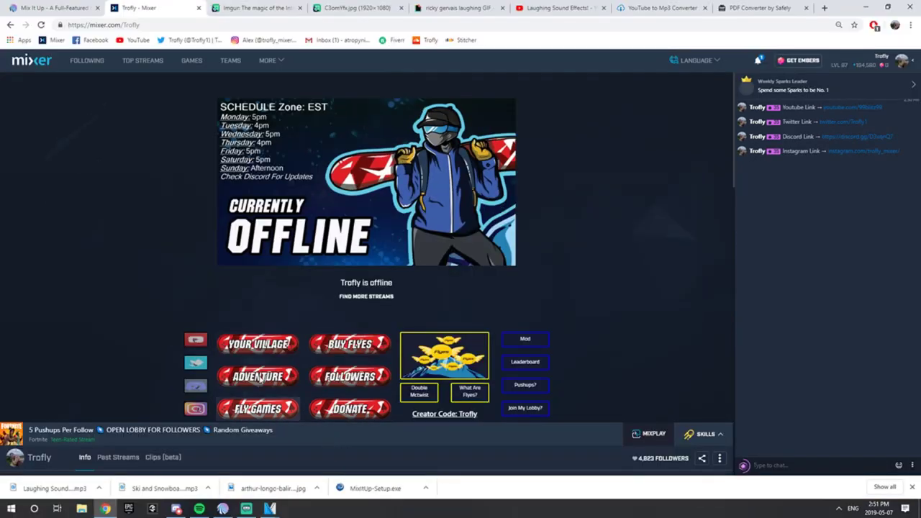
Step: Download MixItUp-Setup.exe from the Mix It Up website and bring up the Mix It Up app
left_click(75, 7)
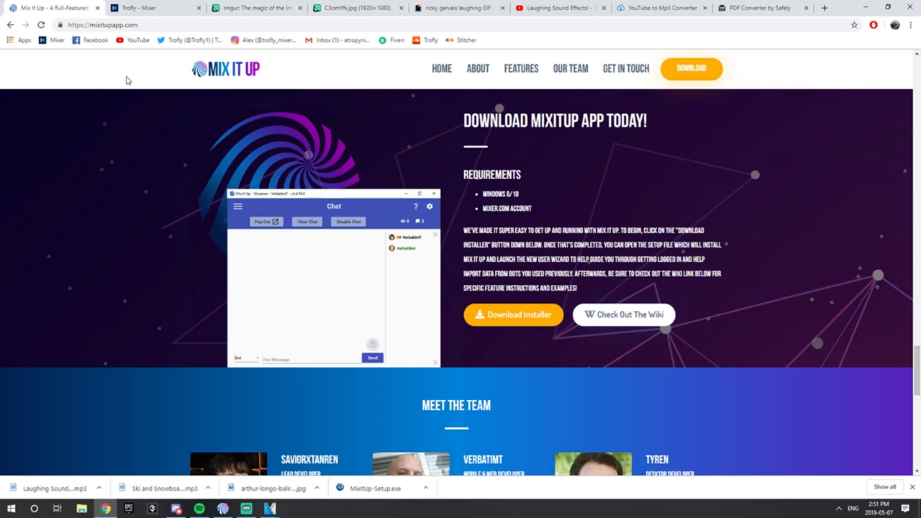
left_click(493, 314)
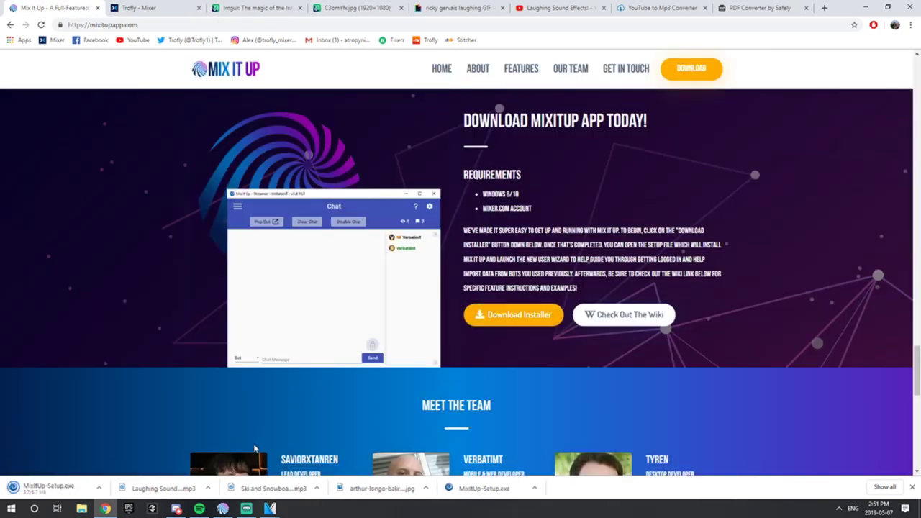
left_click(222, 509)
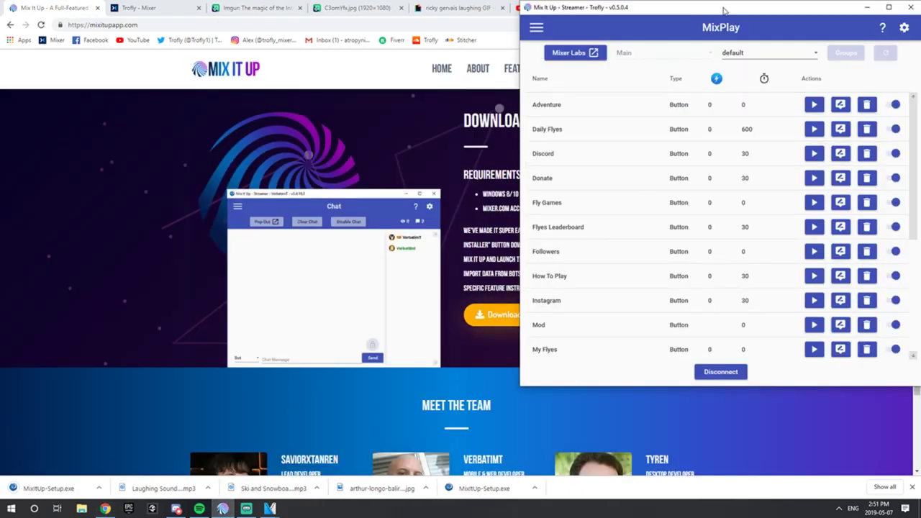
Step: Maximize Mix It Up, disconnect MixPlay keeping the Main group, and launch Mixer Labs
double_click(725, 10)
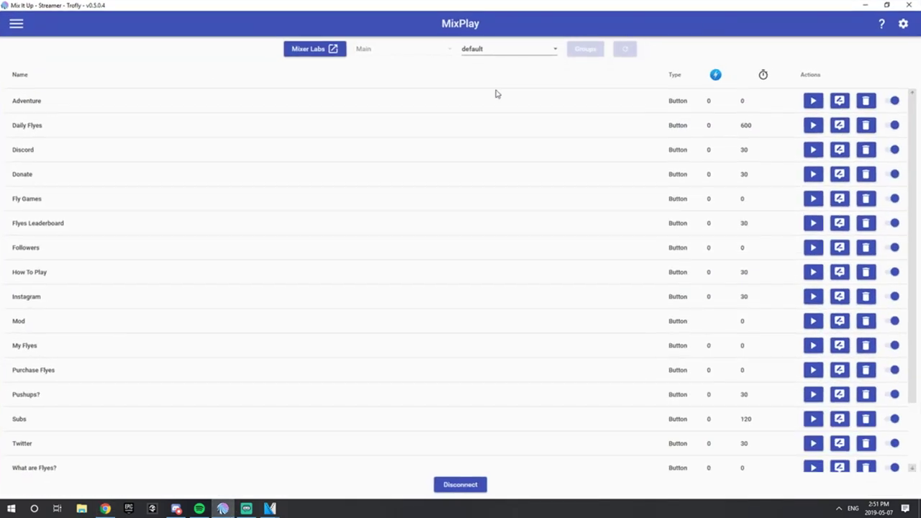
left_click(16, 24)
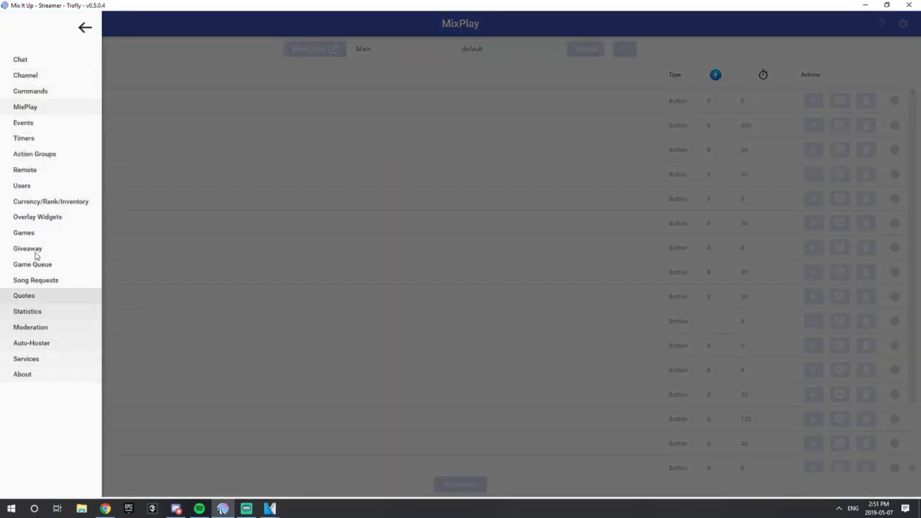
left_click(25, 107)
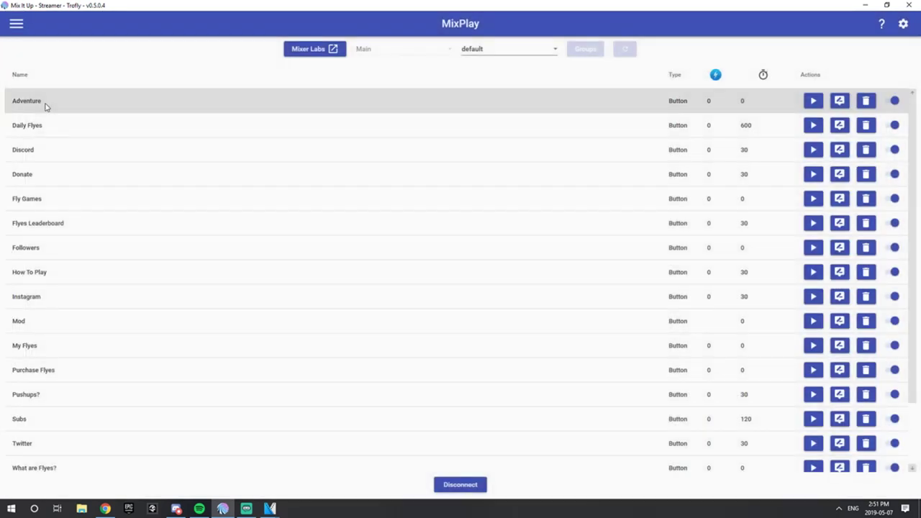
left_click(453, 485)
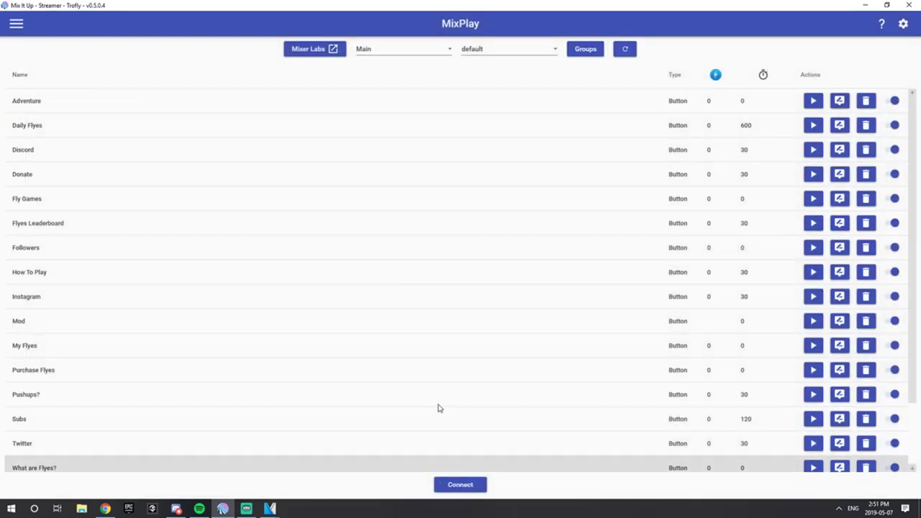
left_click(425, 51)
scroll(401, 90, "up", 1)
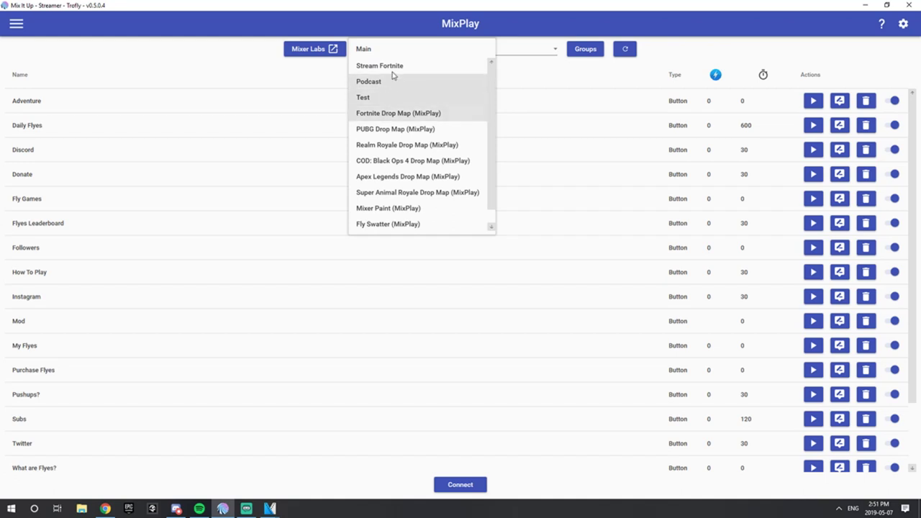
left_click(370, 51)
left_click(311, 52)
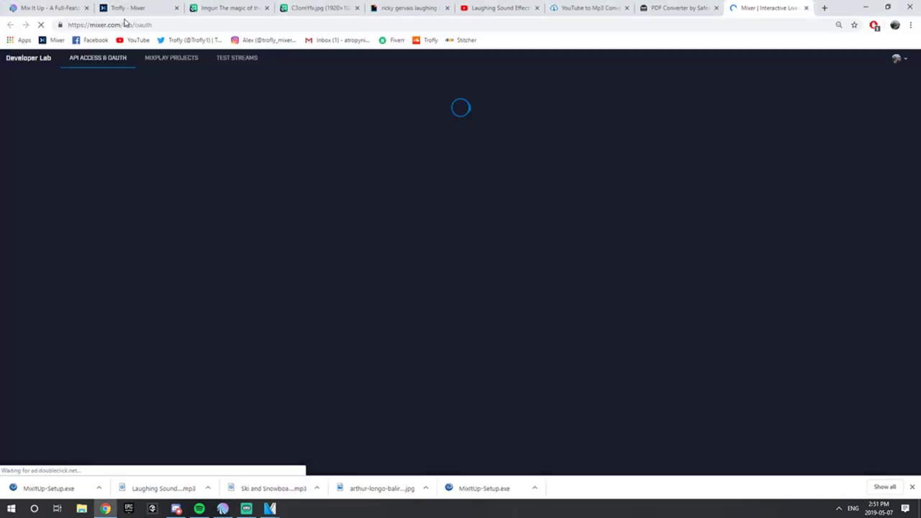
Step: Go from mixer.com through MORE > Developer Lab to the MixPlay Projects list
left_click_drag(767, 7, 225, 6)
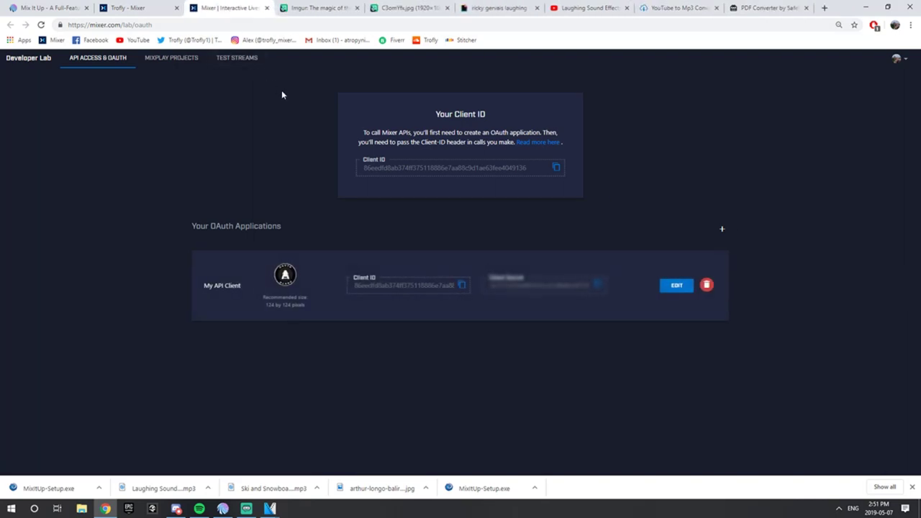
left_click(55, 40)
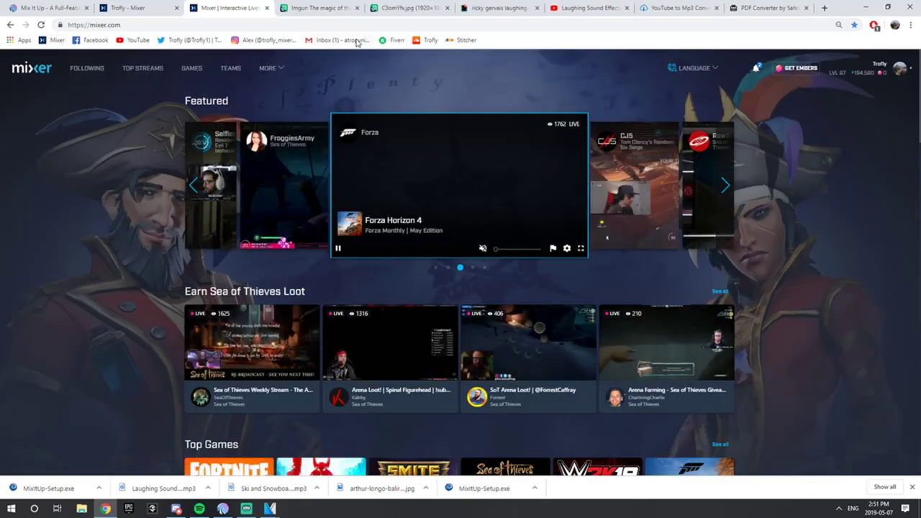
left_click(272, 69)
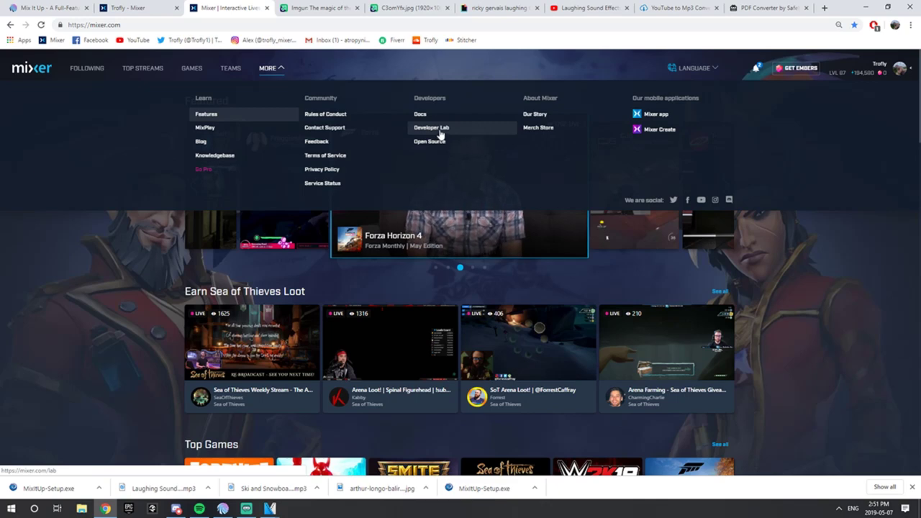
left_click(440, 134)
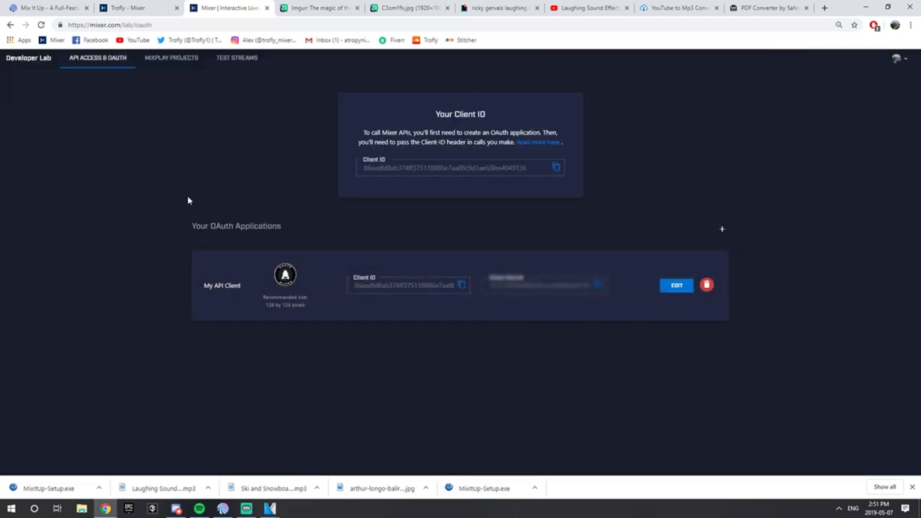
left_click(173, 62)
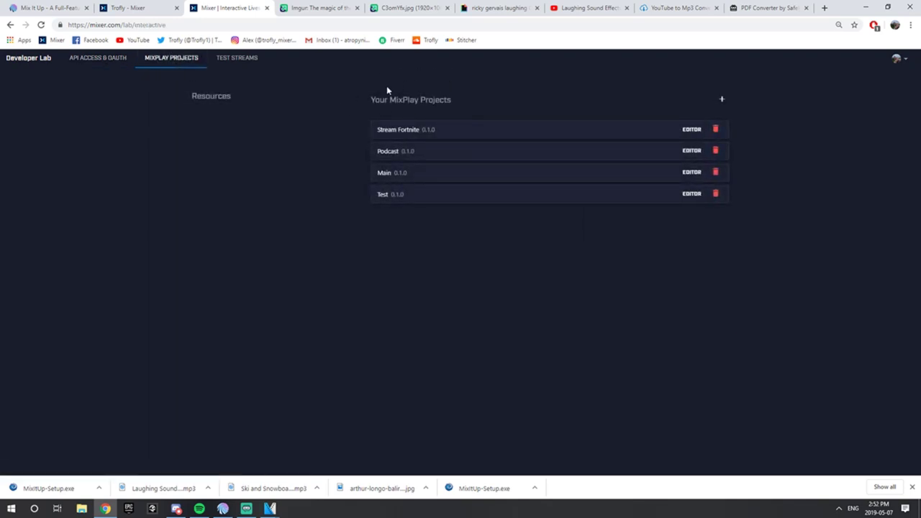
Step: Create and save a MixPlay project titled 'Youtube Video' with Fortnite as the game
right_click(455, 87)
left_click(644, 105)
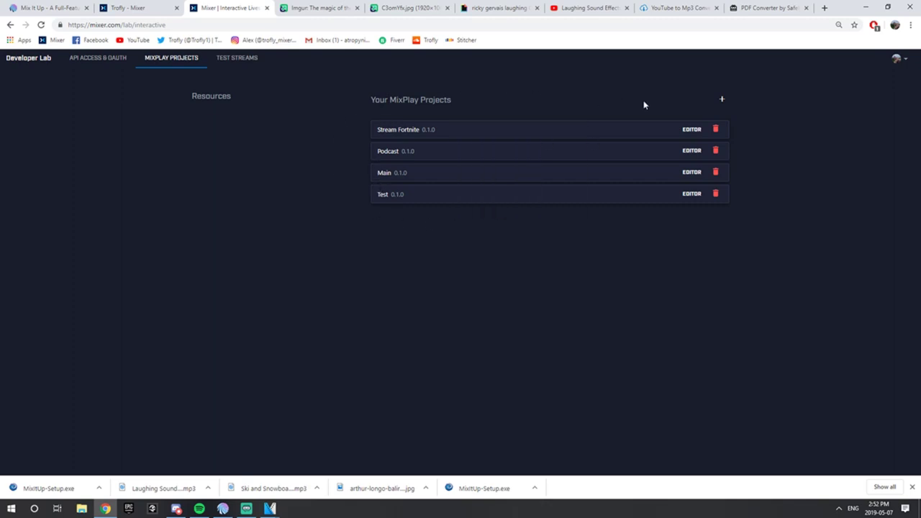
left_click(721, 100)
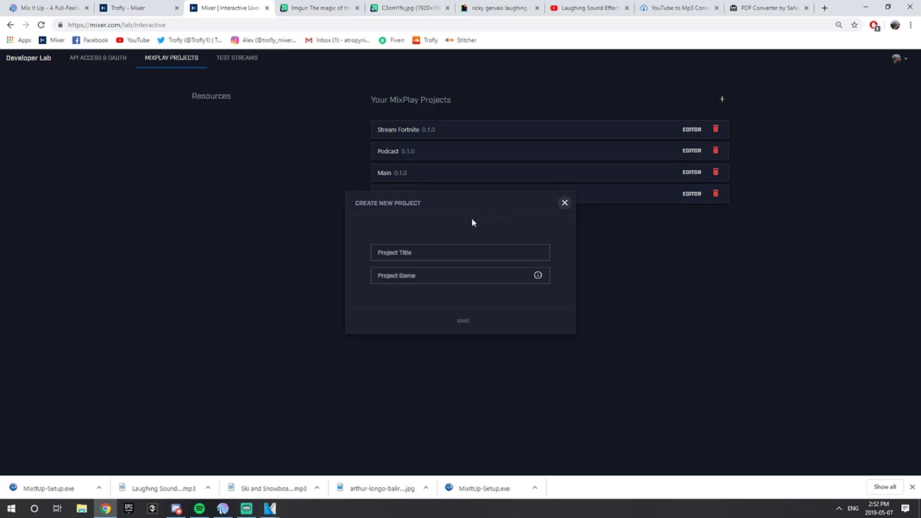
left_click(441, 248)
type("Youtube Video")
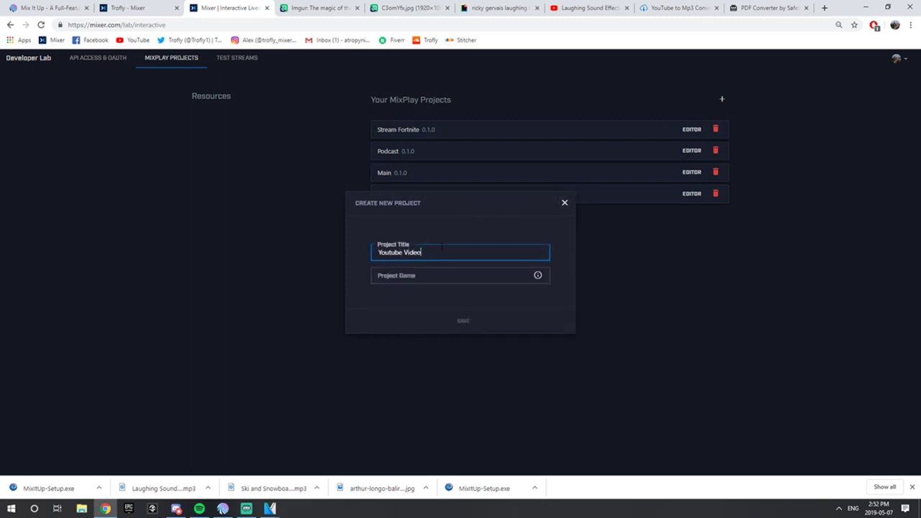
key("Tab")
type("for")
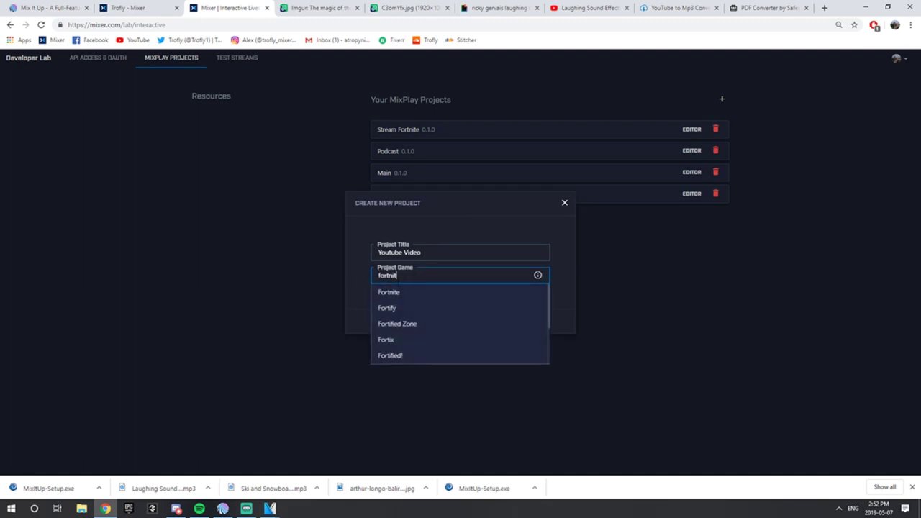
left_click(404, 291)
left_click(465, 323)
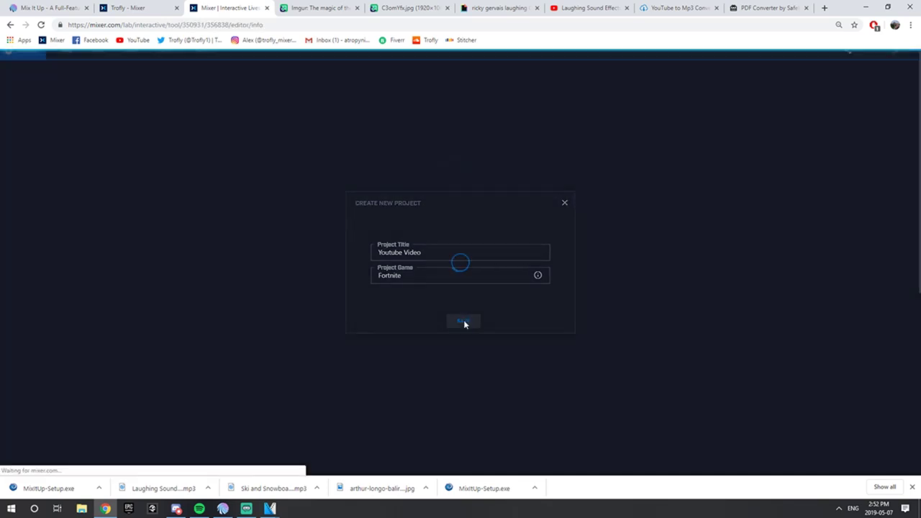
scroll(348, 305, "down", 5)
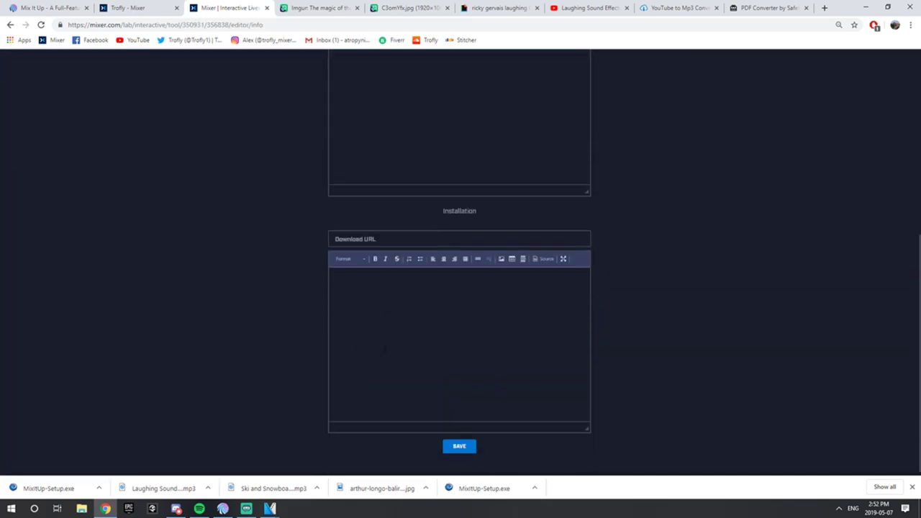
Step: Save the Youtube Video project's info and switch to its Build view
left_click(460, 440)
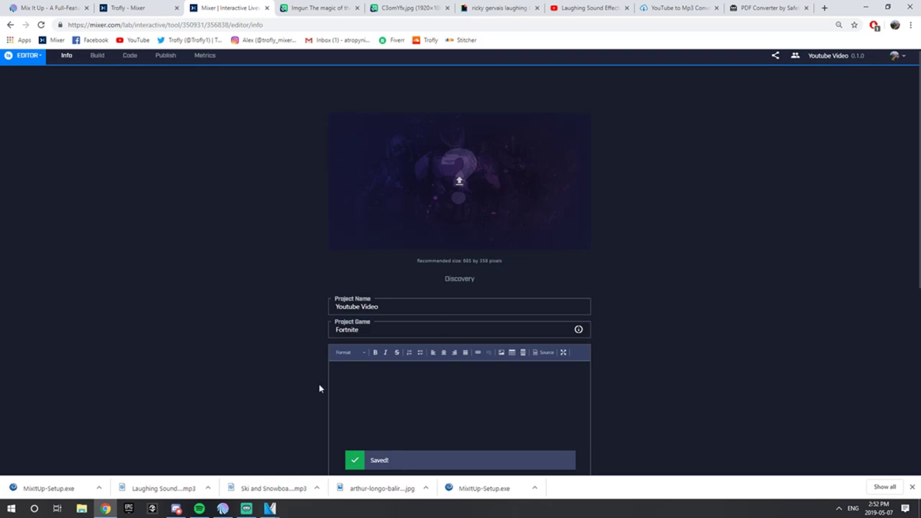
left_click(99, 62)
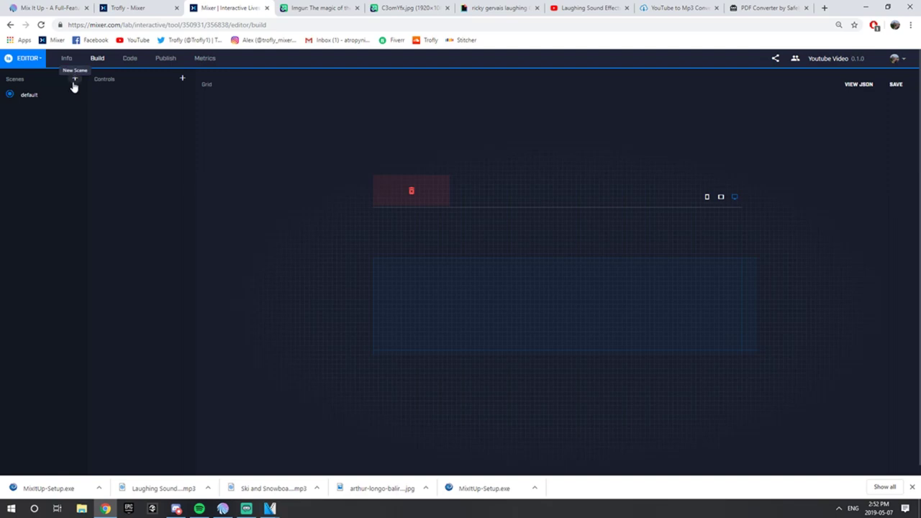
Step: Add a scene named Mod next to default, select it, and begin a new control
left_click(74, 84)
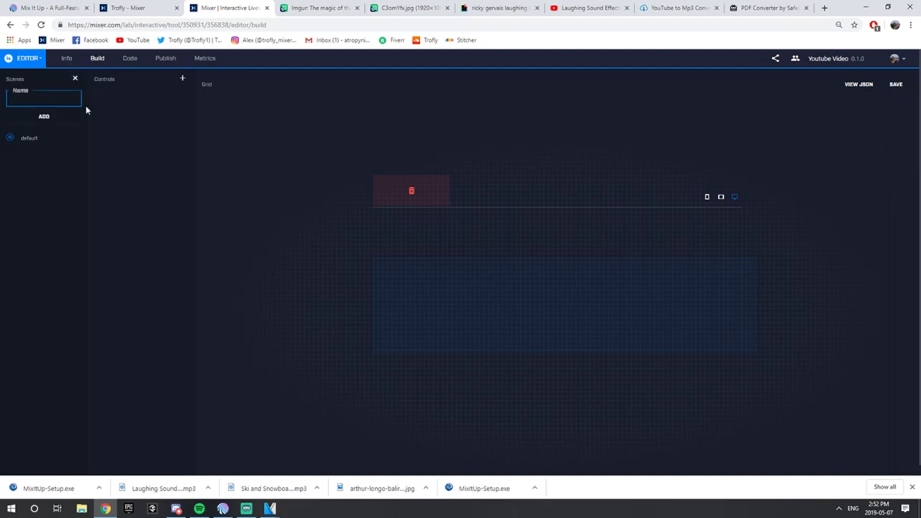
type("Mod")
left_click(55, 116)
left_click(10, 94)
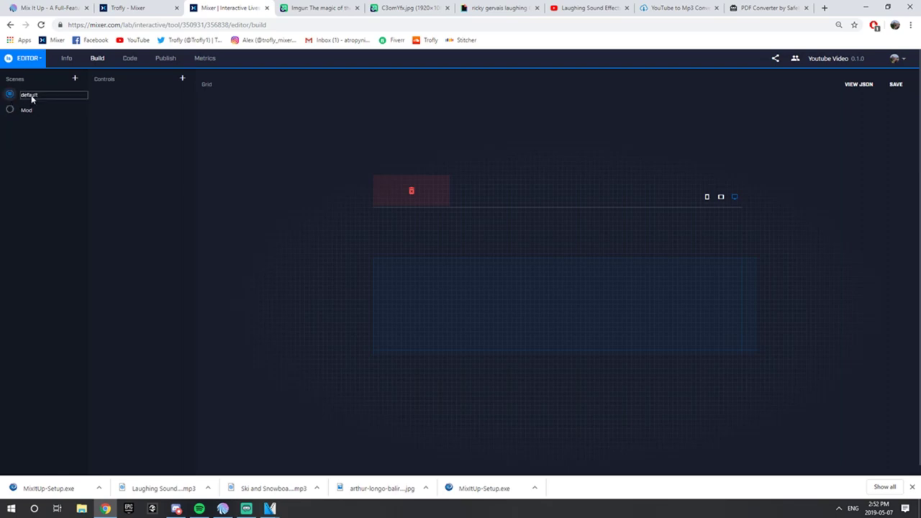
left_click(10, 110)
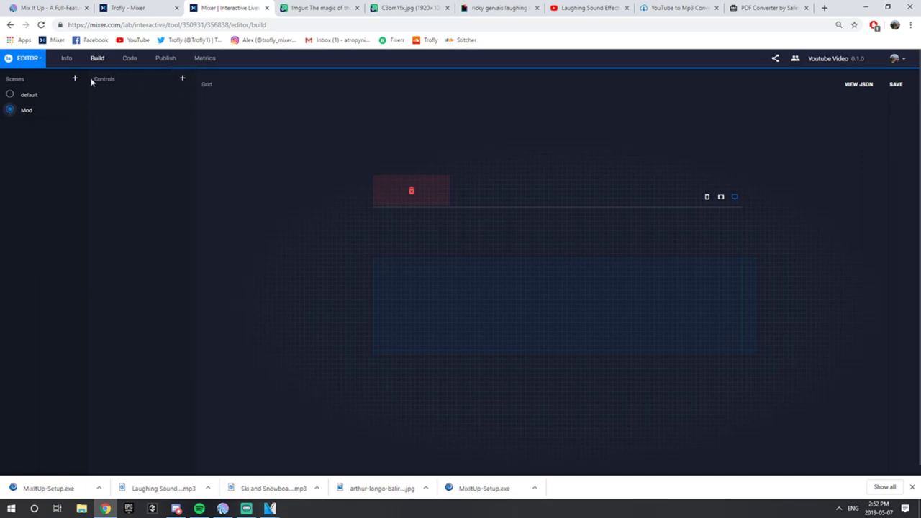
left_click(180, 81)
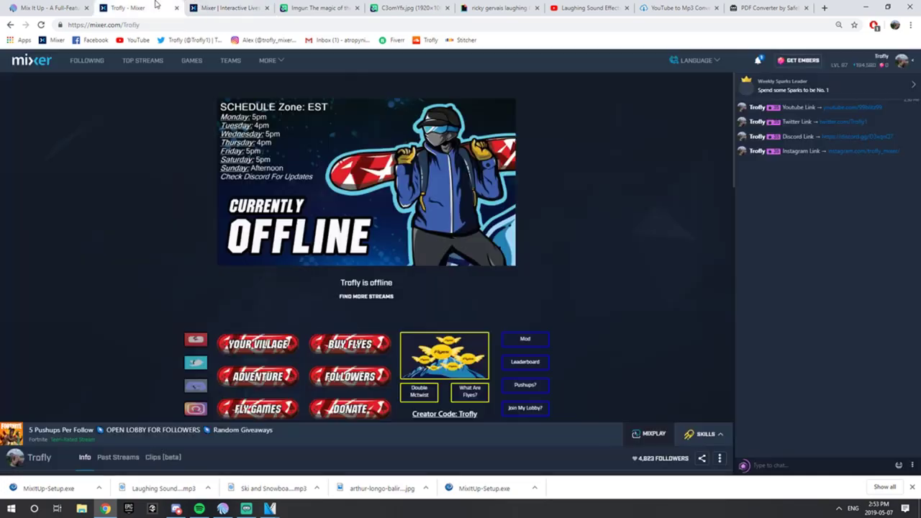
Step: Connect Mix It Up to MixPlay and test the Adventure button on the Mixer channel page
left_click(143, 7)
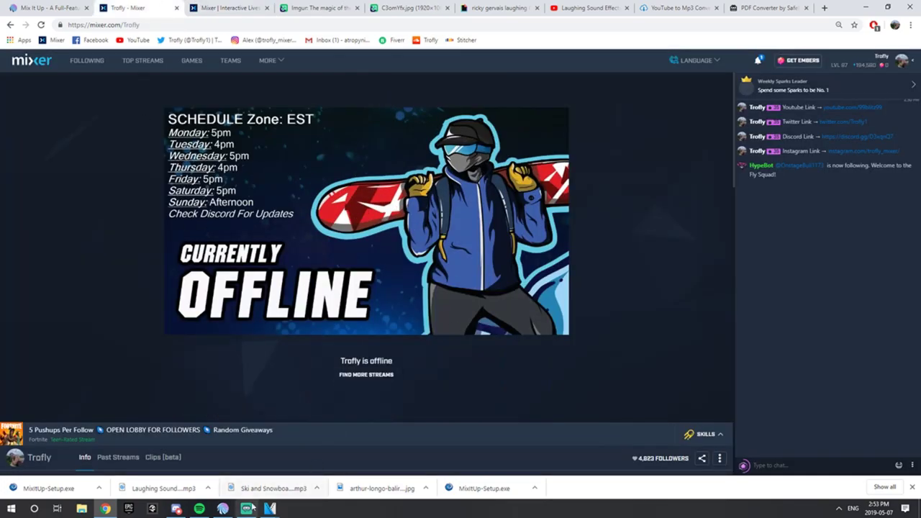
left_click(222, 509)
left_click(464, 484)
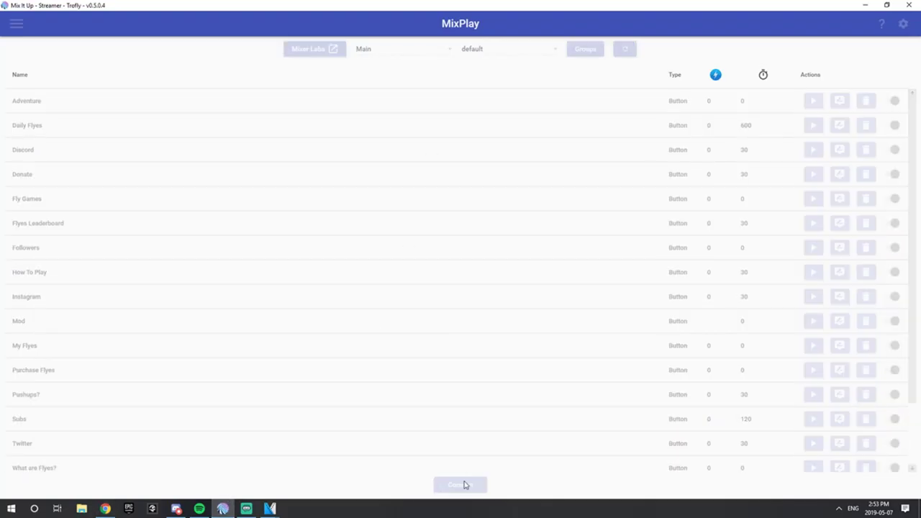
left_click(105, 509)
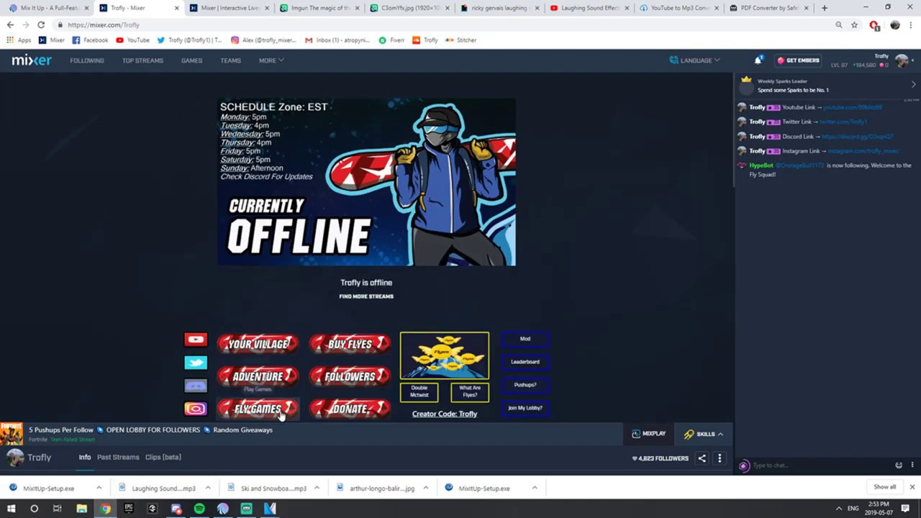
left_click(301, 391)
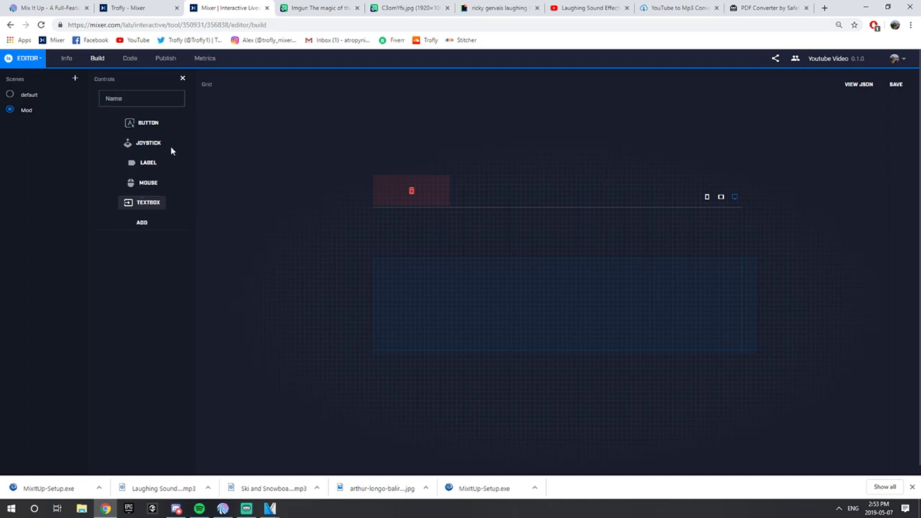
Step: Add a control named Mod to the Mod scene and open its settings
left_click(149, 105)
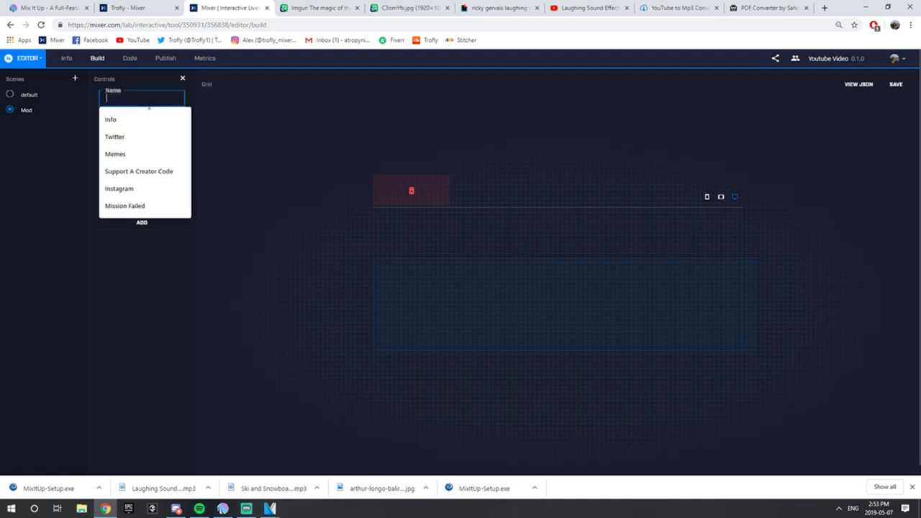
type("Mod")
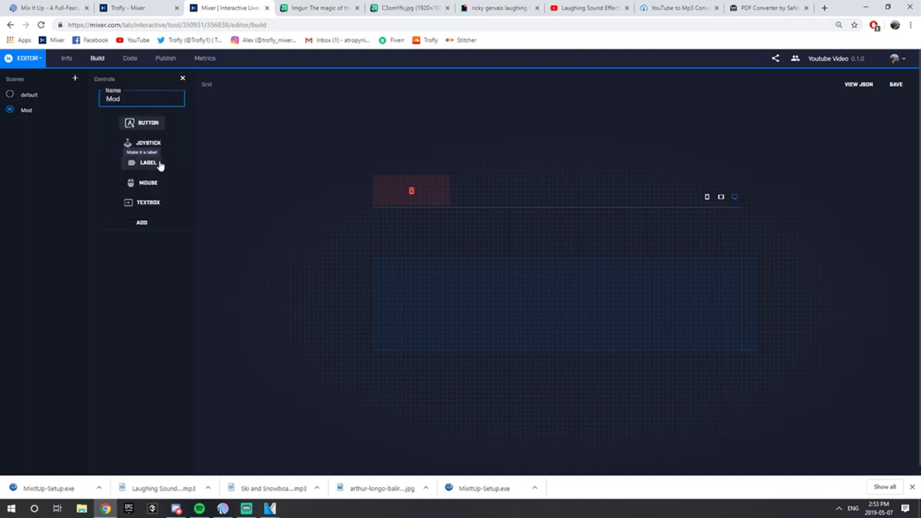
left_click(155, 226)
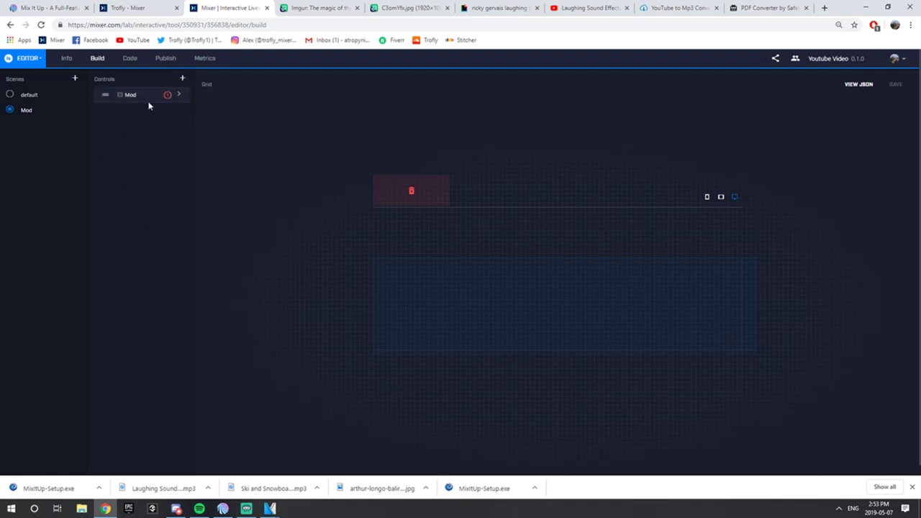
left_click(179, 98)
left_click(179, 96)
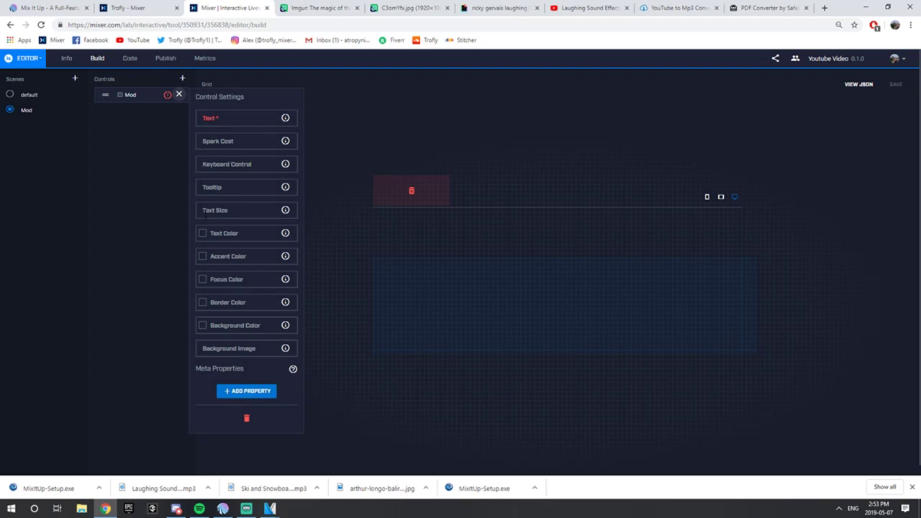
Step: Set the button text to Mod, spark cost 0, tooltip 'Mod Only', and text size 18
left_click(222, 120)
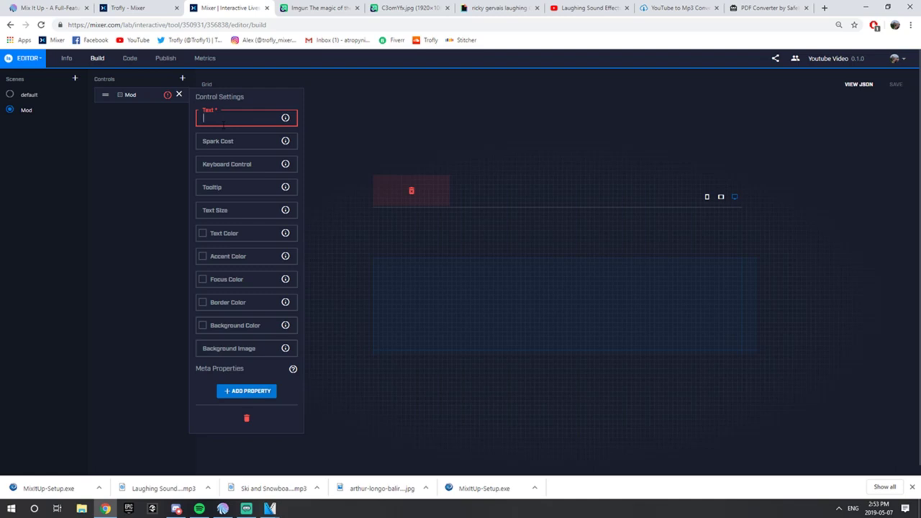
type("Mod")
key("Tab")
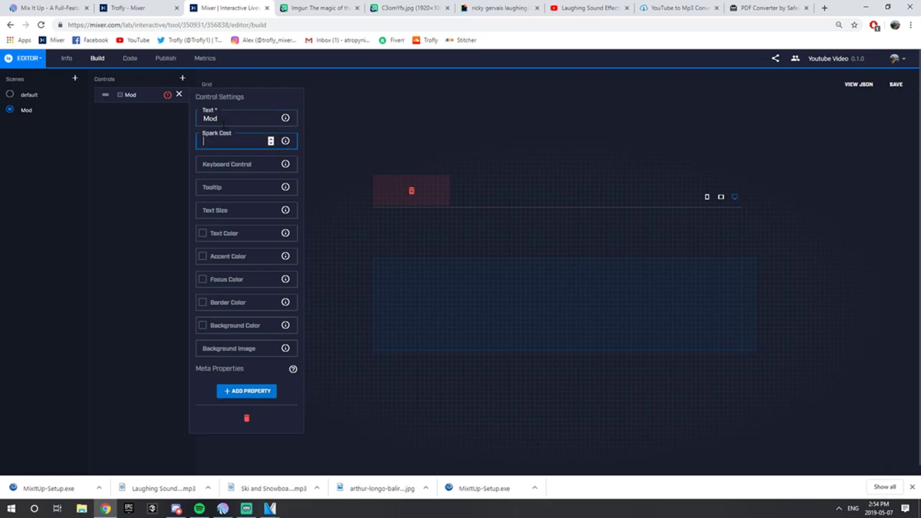
type("0")
key("Tab")
left_click(229, 187)
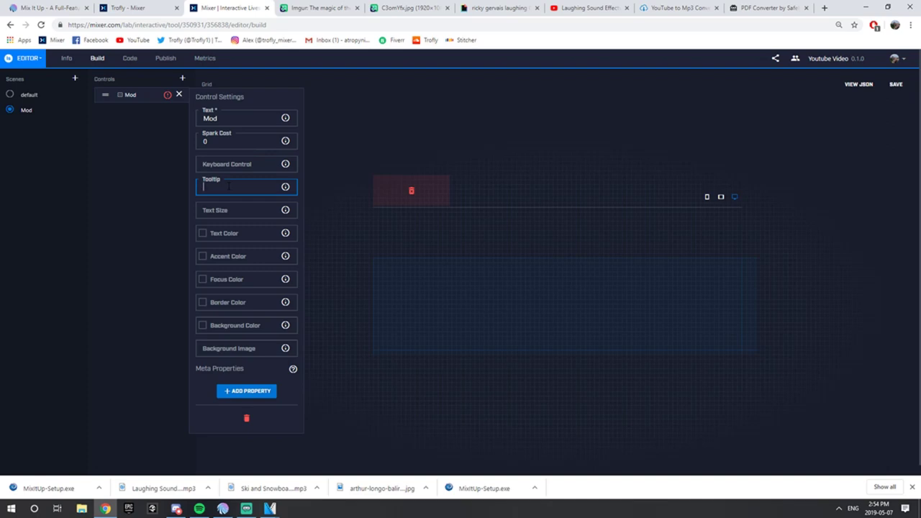
type("Mod Only")
left_click(230, 207)
type("18")
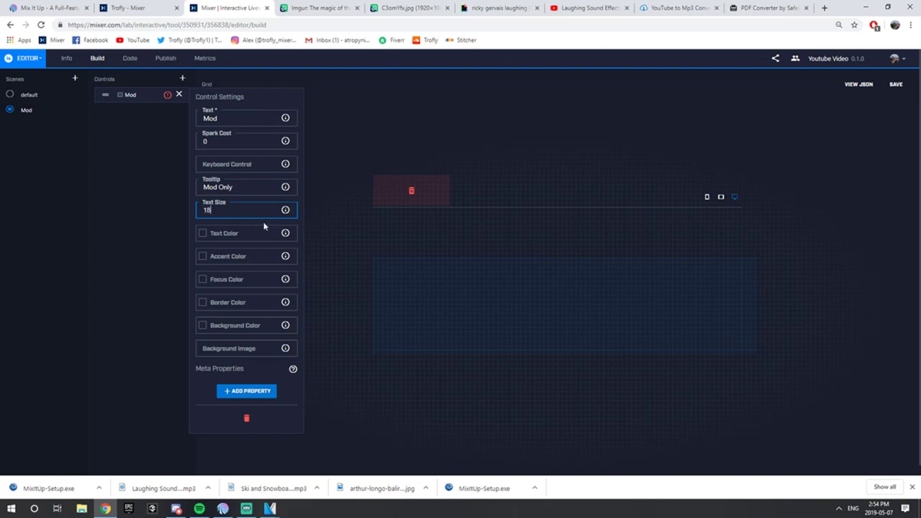
Step: Give the Mod button white text and a blue border, leaving the background empty
left_click(245, 232)
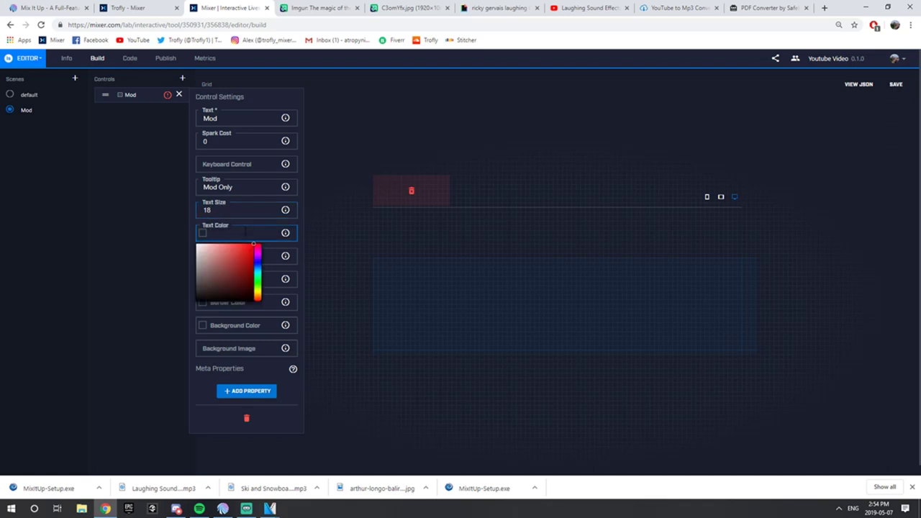
type("white")
left_click(264, 218)
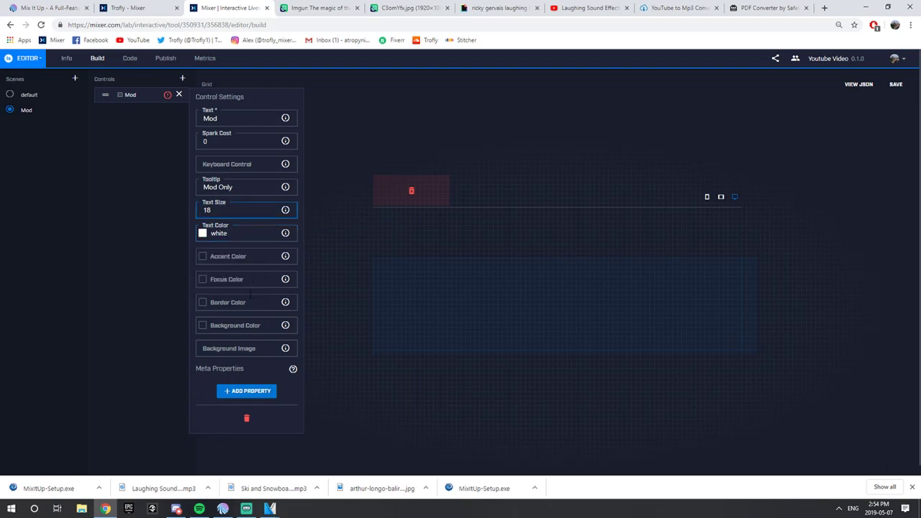
left_click(263, 325)
left_click(259, 302)
left_click(256, 279)
left_click(253, 260)
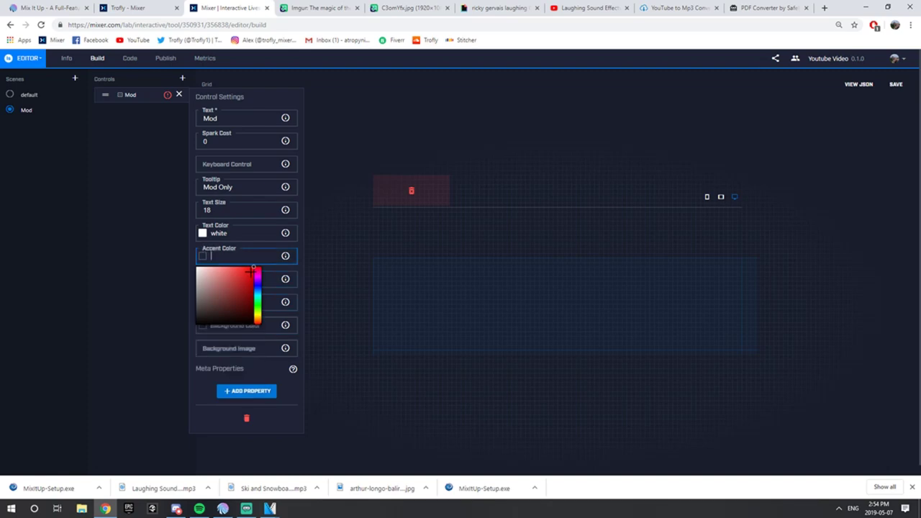
left_click(263, 279)
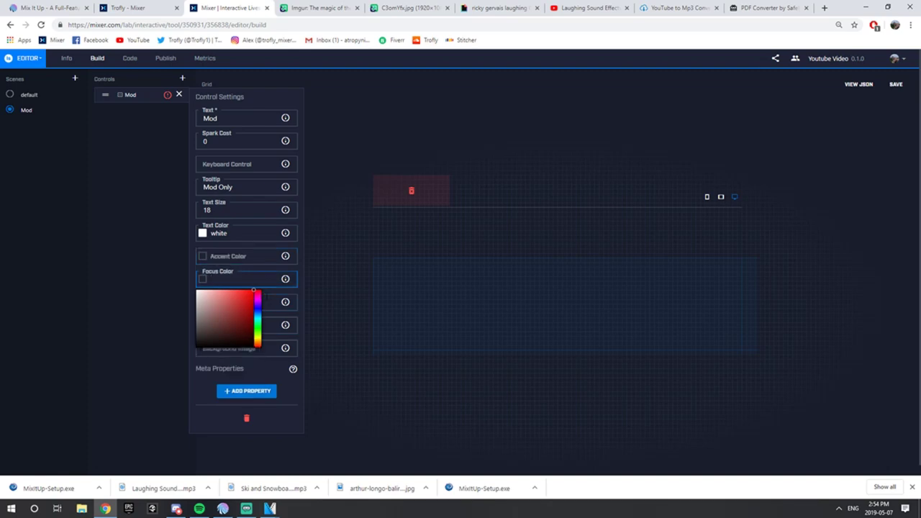
left_click(266, 302)
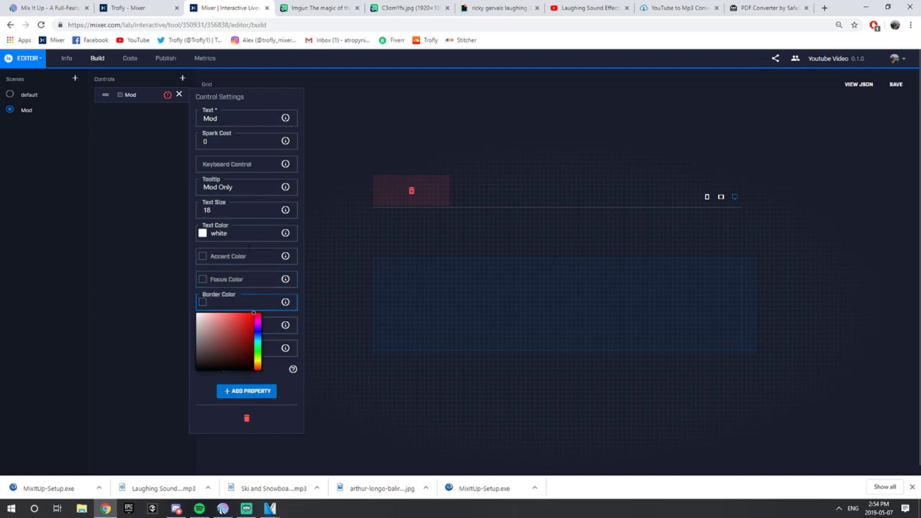
type("blue")
key("Tab")
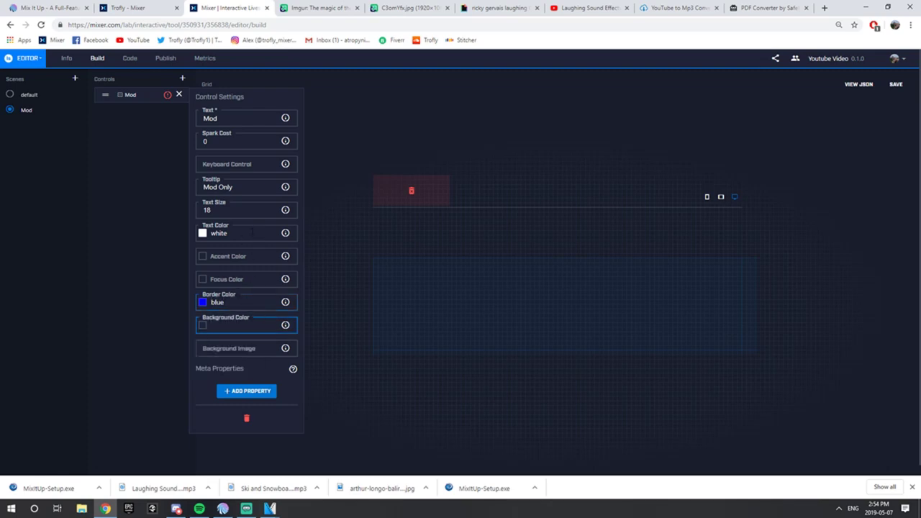
left_click(167, 239)
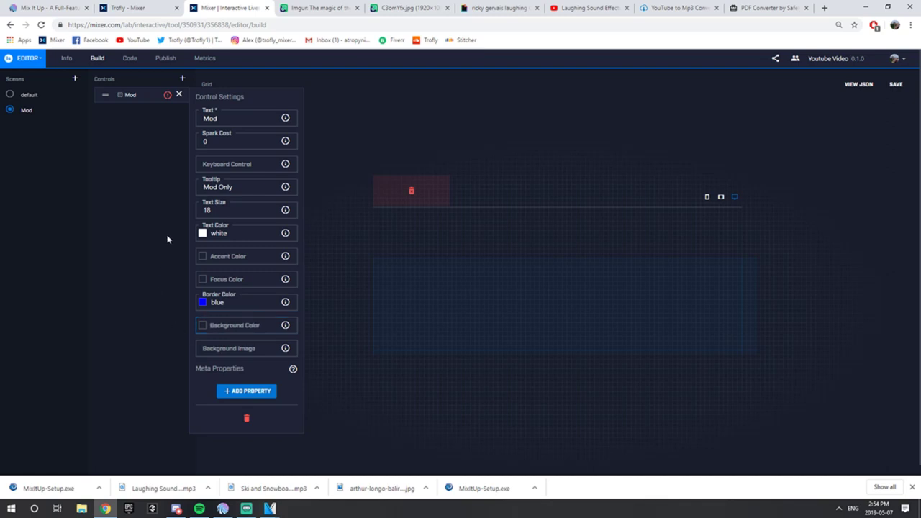
left_click(175, 96)
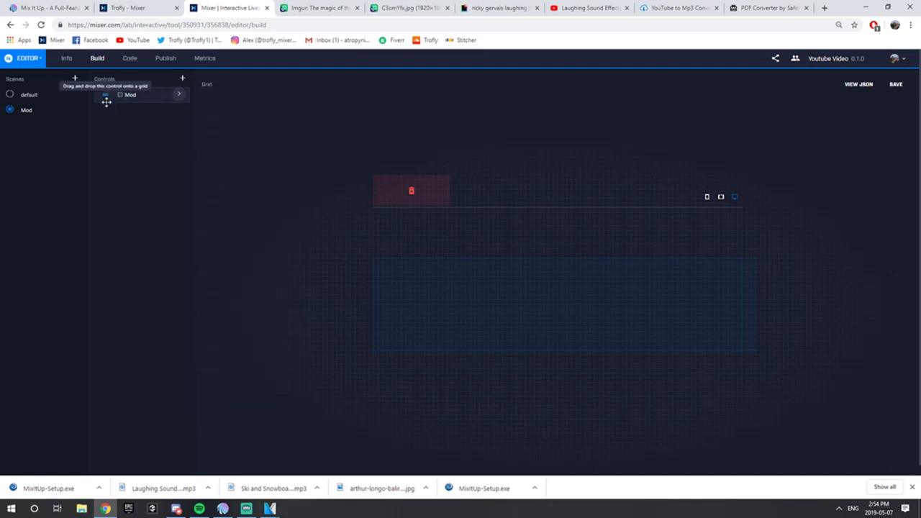
Step: Place the Mod button on the desktop grid and preview the tablet and phone layouts
left_click_drag(105, 94, 391, 273)
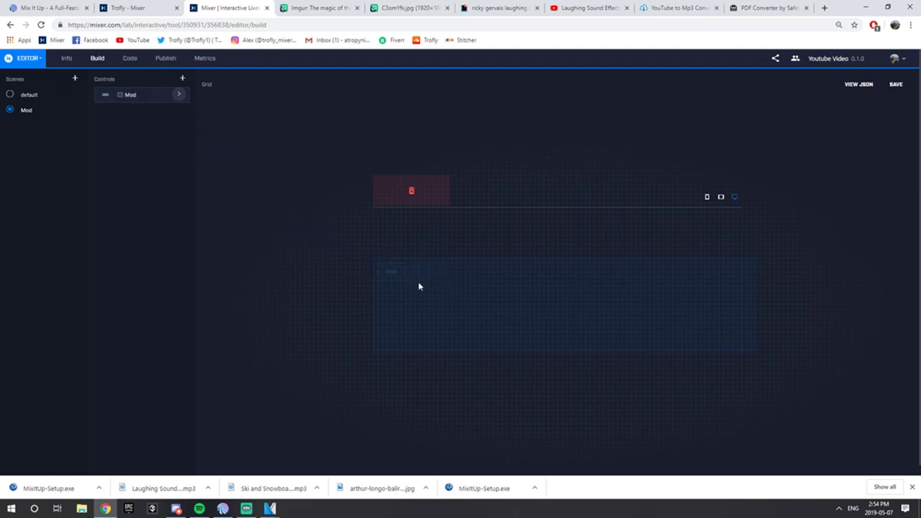
left_click(723, 201)
left_click(710, 201)
left_click(722, 200)
left_click(721, 199)
Step: Place the Mod button on the tablet and phone grids, then save the project
left_click_drag(107, 93, 473, 260)
left_click(709, 201)
left_click_drag(108, 94, 504, 230)
left_click(733, 199)
left_click(896, 87)
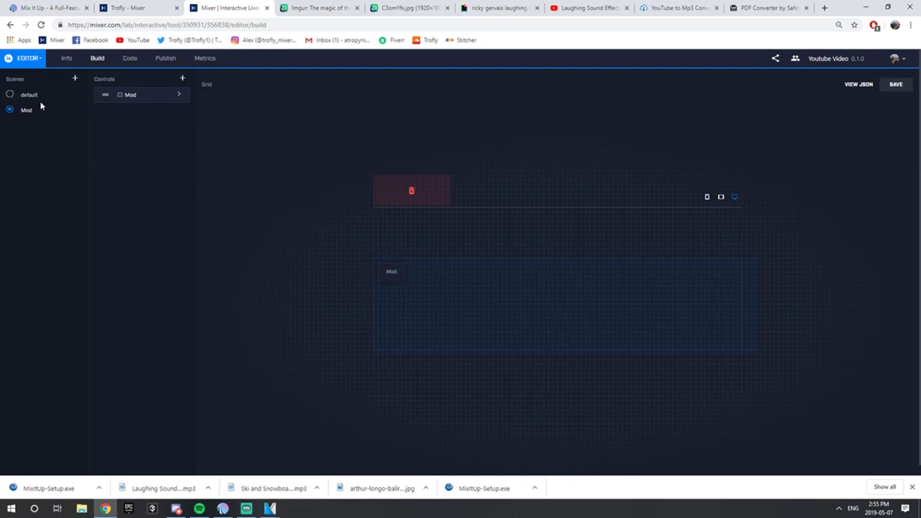
Step: Delete the conflicting Mod control from the Mod scene after a failed attempt to add one
left_click(9, 94)
left_click(182, 77)
type("Mod")
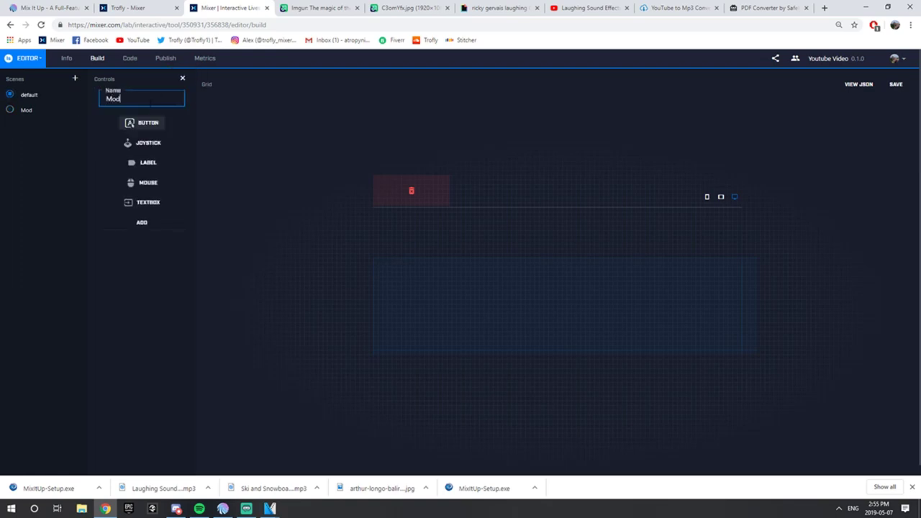
left_click(141, 221)
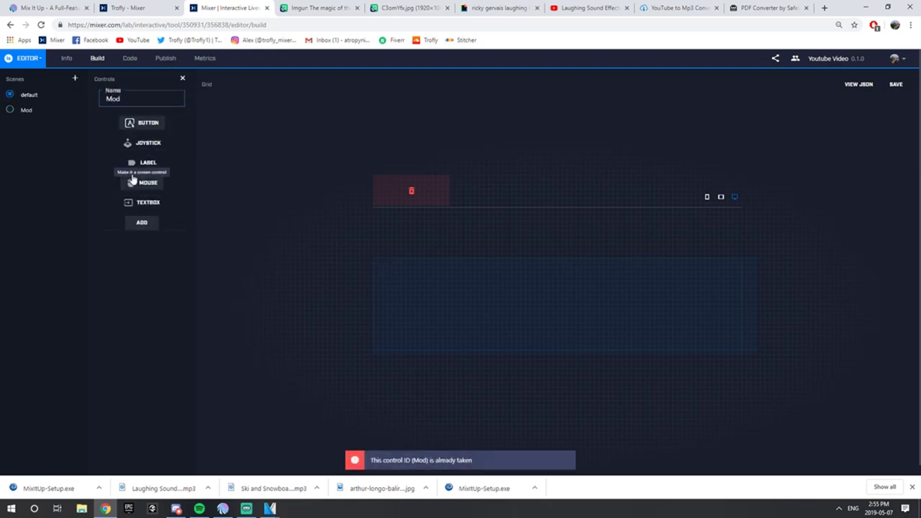
left_click(26, 109)
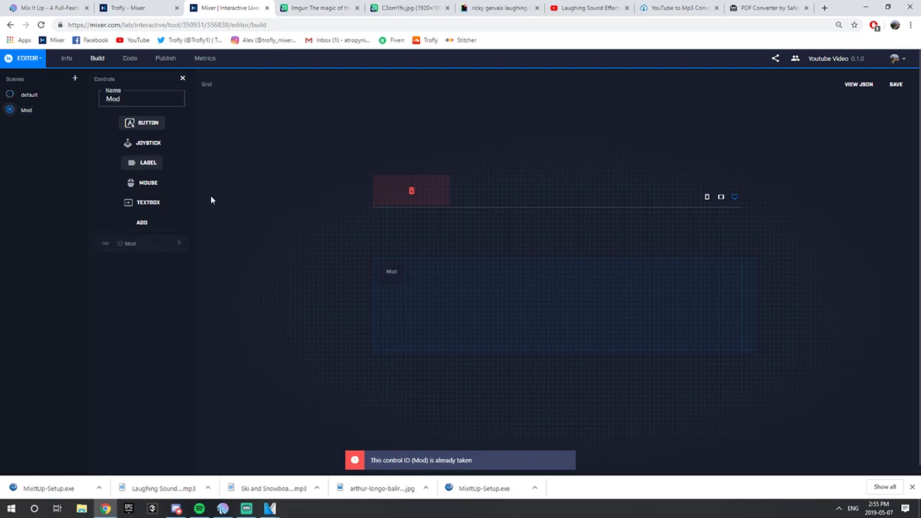
left_click(181, 79)
left_click(152, 107)
left_click(248, 420)
left_click(16, 96)
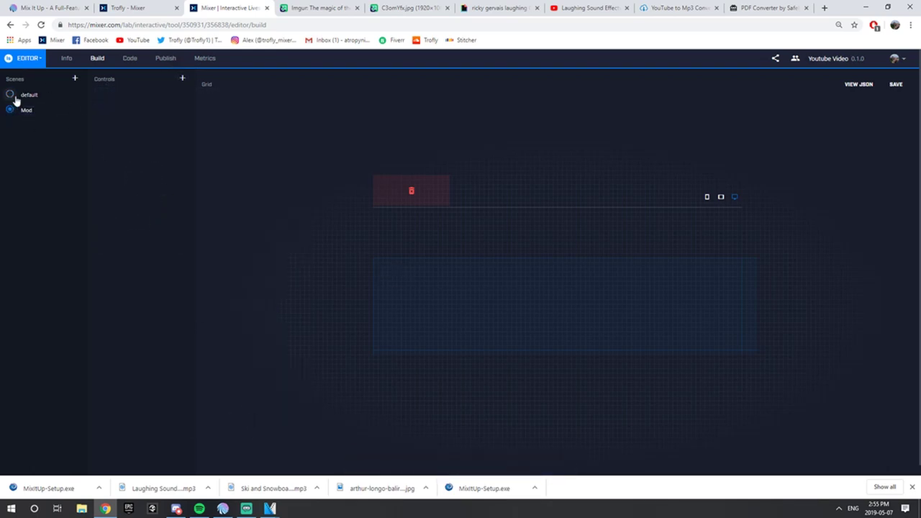
Step: Create a Mod button control in the default scene and place it on the grid
left_click(182, 78)
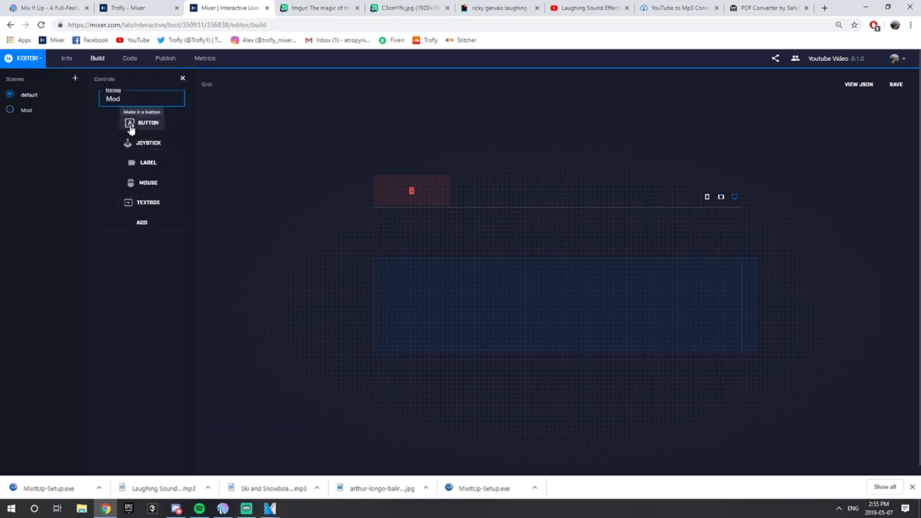
left_click(136, 126)
left_click(141, 223)
left_click_drag(105, 94, 394, 271)
Step: Set the Mod button's text to Mod, tooltip Mod Only and text size 18
left_click(178, 94)
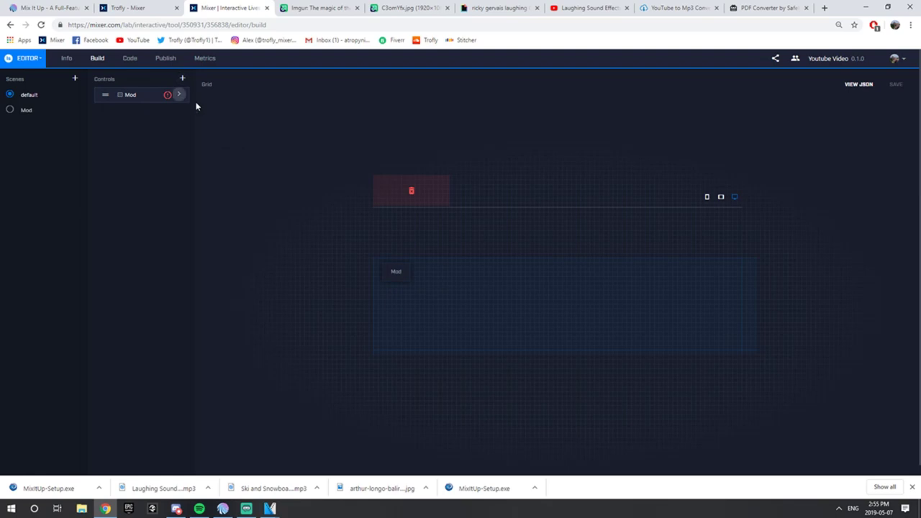
type("Mod")
key("Tab")
key("Tab")
key("Tab")
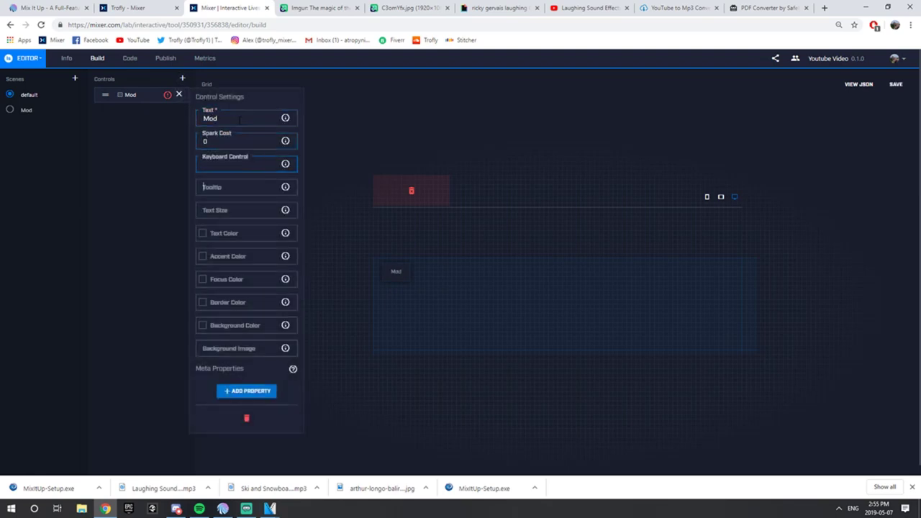
type("Mod Only")
key("Tab")
type("18")
key("Tab")
key("Tab")
key("Tab")
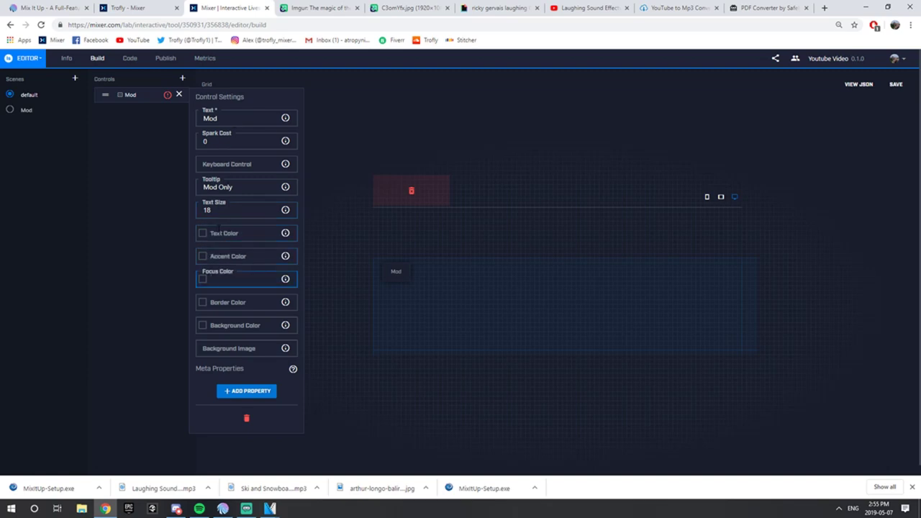
Step: Give the Mod button white text and a blue border
key("shift+Tab")
key("shift+Tab")
type("white")
key("Tab")
type("blue")
key("Tab")
left_click(159, 199)
left_click(179, 94)
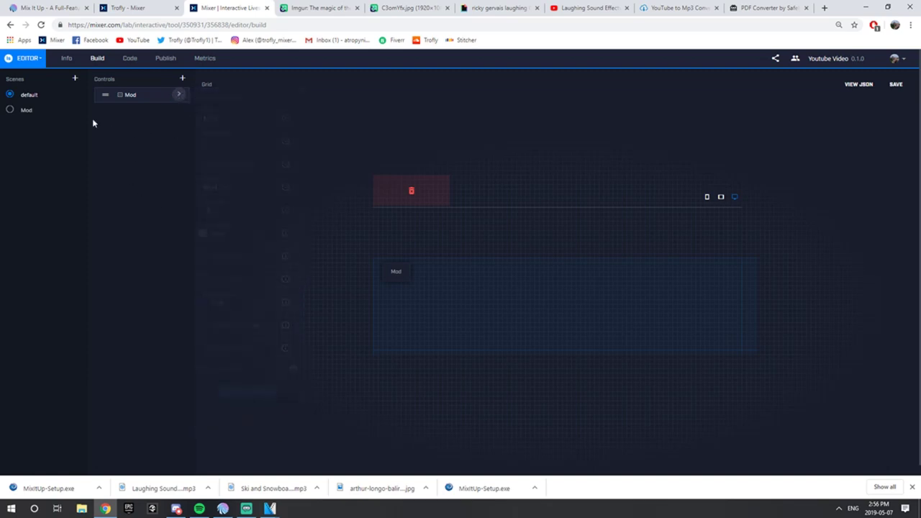
Step: Create a Back button control in the Mod scene and place it on the grid
left_click(10, 110)
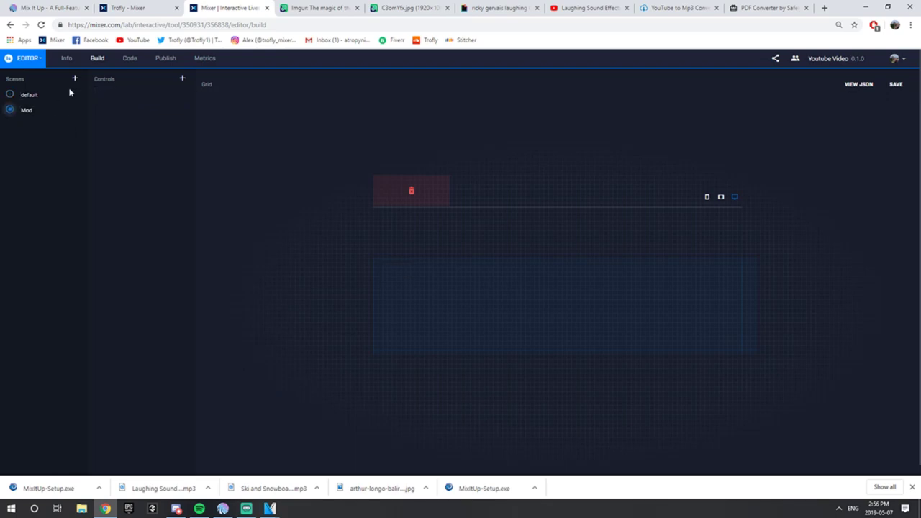
left_click(10, 94)
left_click(10, 110)
left_click(181, 80)
type("Back")
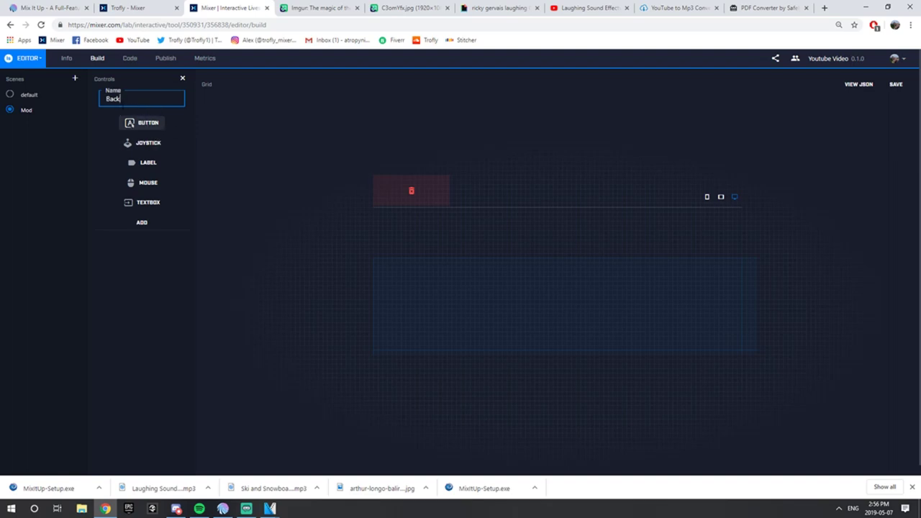
left_click(142, 223)
left_click_drag(130, 94, 382, 274)
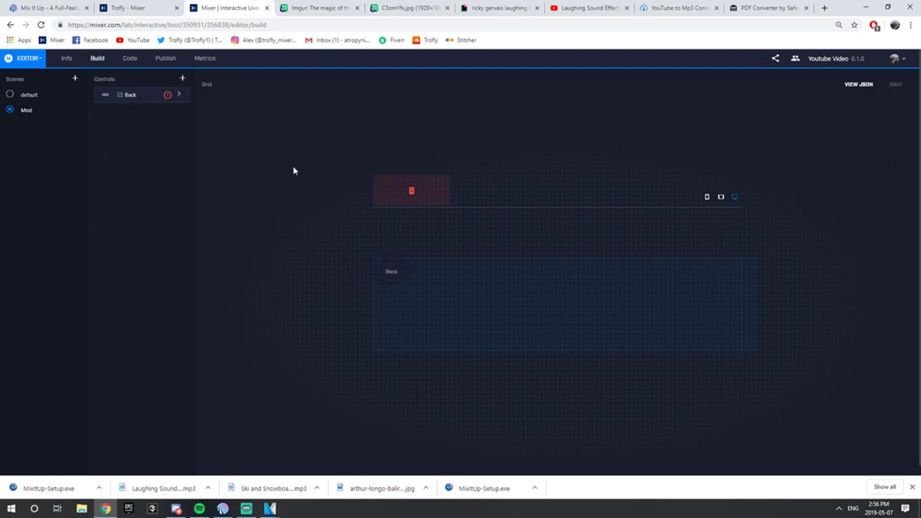
Step: Set the Back button's text to Back, spark cost 0 and tooltip Go Back
left_click(179, 95)
left_click(258, 117)
type("Back")
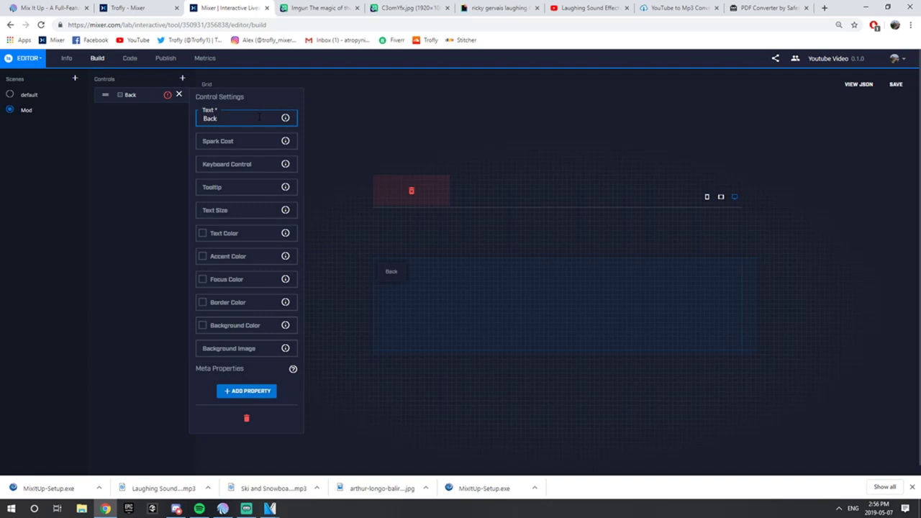
key("Tab")
type("0")
key("Tab")
key("Tab")
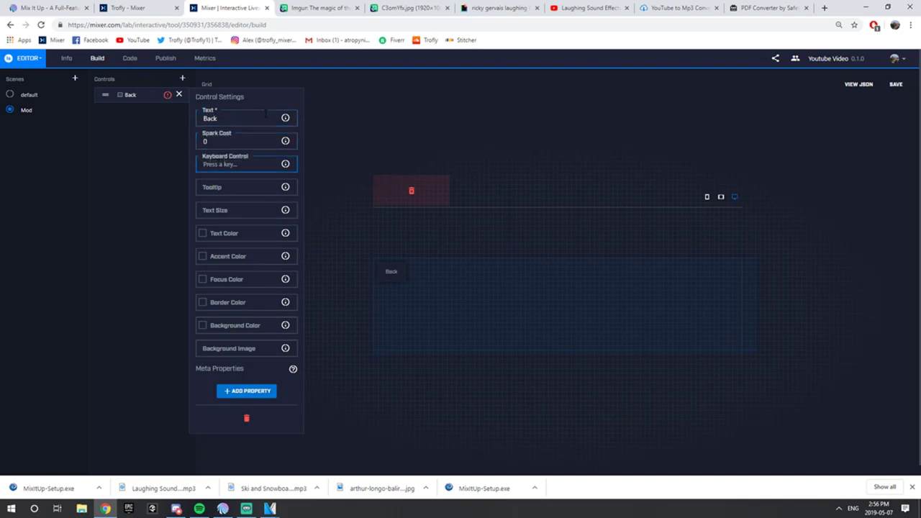
type("Go Back")
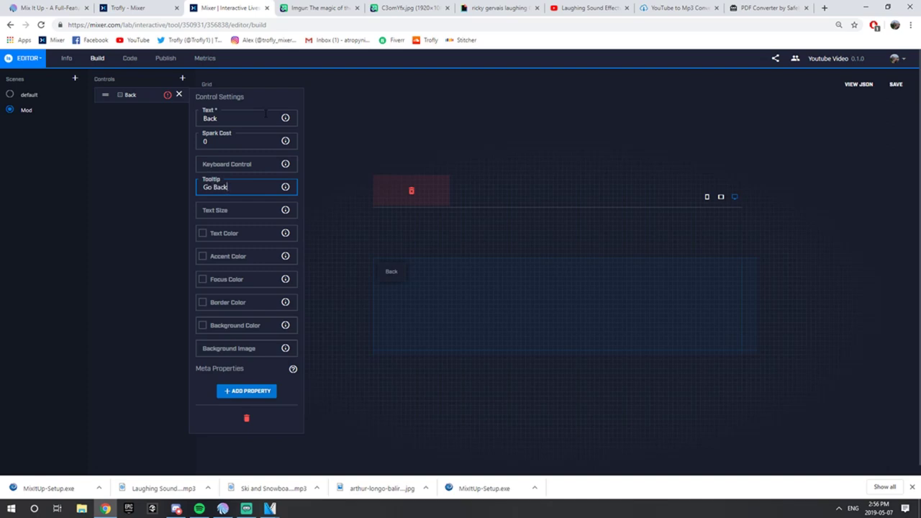
key("Tab")
Step: Give the Back button white text and a blue border
left_click(241, 233)
type("white")
left_click(230, 302)
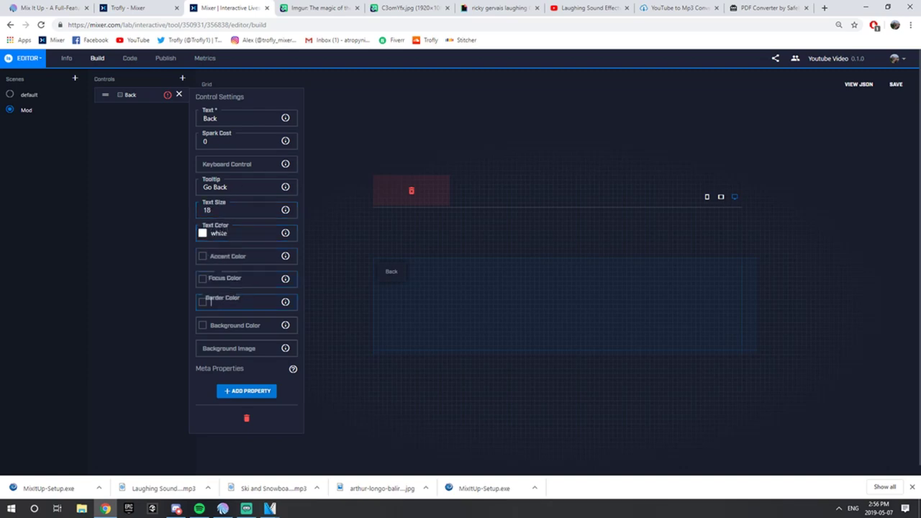
type("blue")
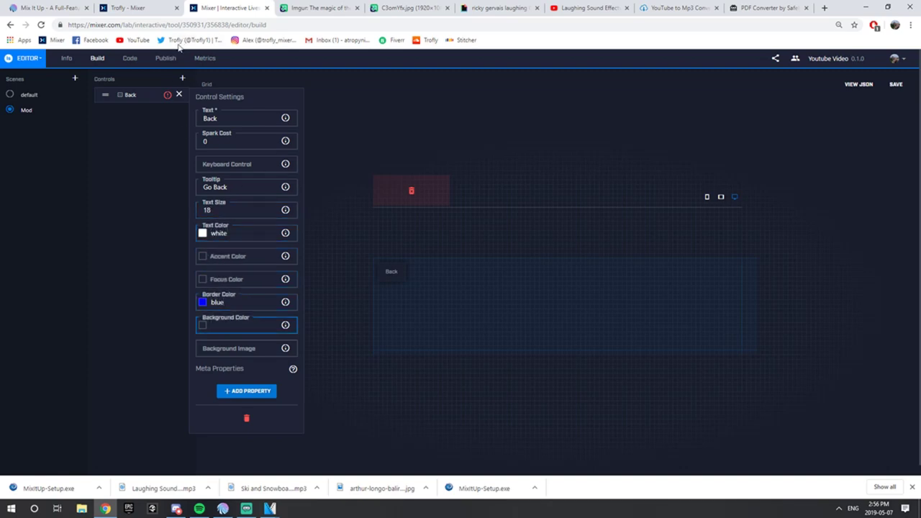
left_click(179, 95)
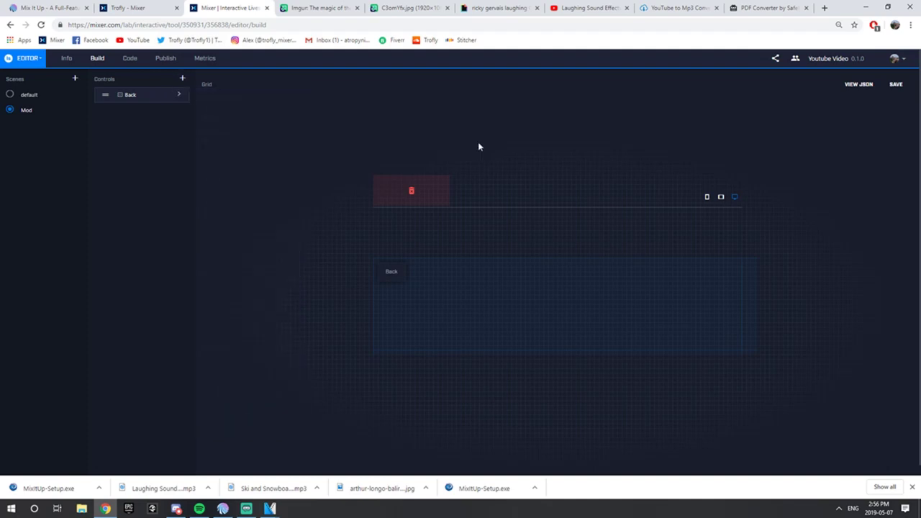
Step: Save the interactive project with the Mod and Back buttons, then return to Mix It Up
left_click(896, 85)
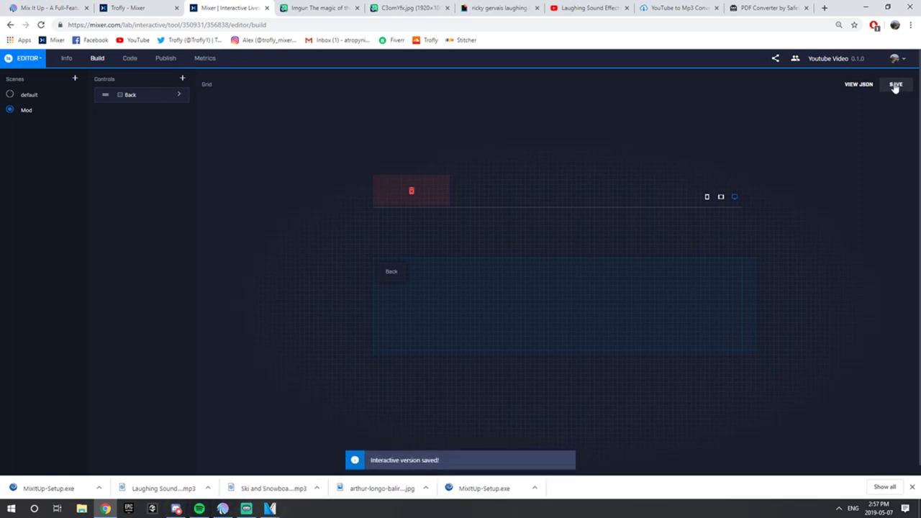
left_click(223, 509)
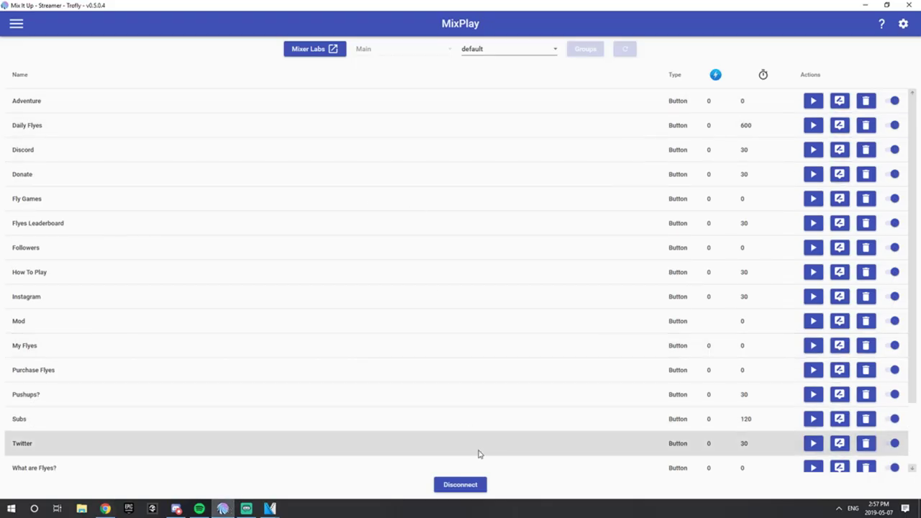
Step: Disconnect MixPlay and look through the list of MixPlay projects
left_click(476, 486)
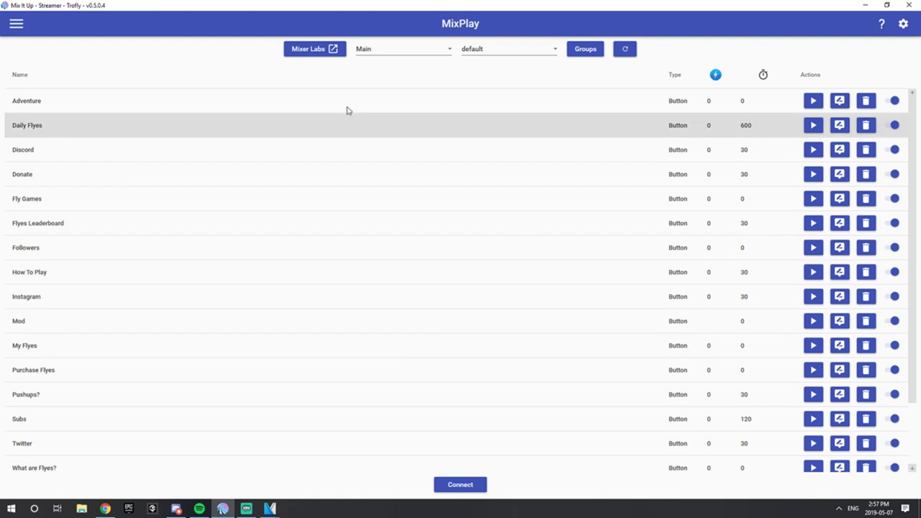
left_click(394, 51)
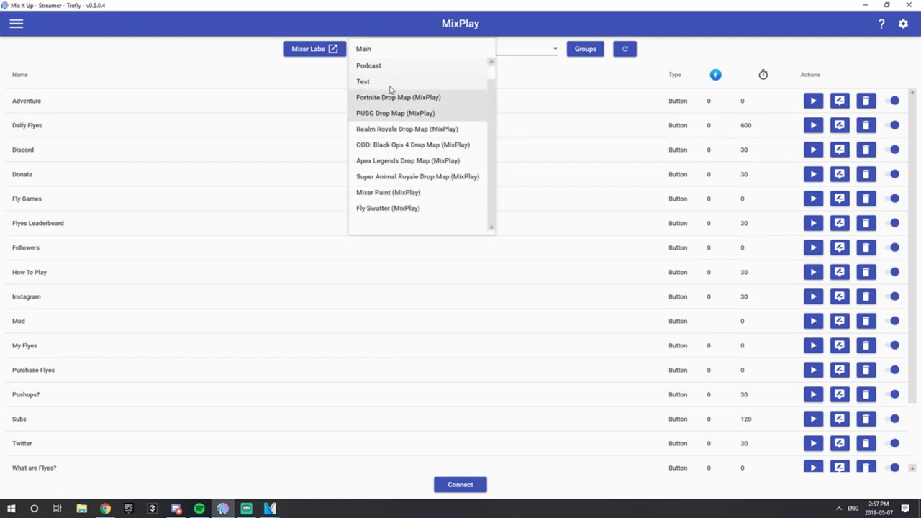
scroll(392, 72, "up", 1)
scroll(396, 180, "down", 1)
scroll(397, 86, "up", 1)
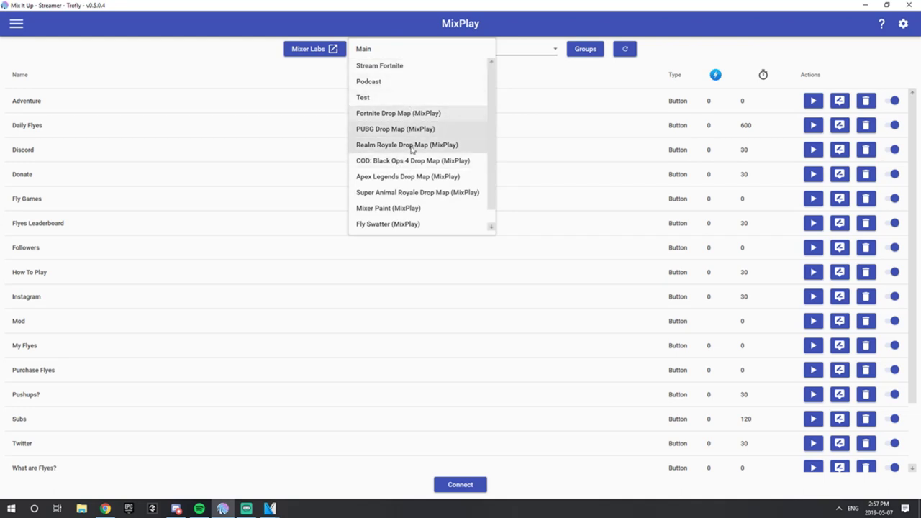
scroll(395, 144, "down", 1)
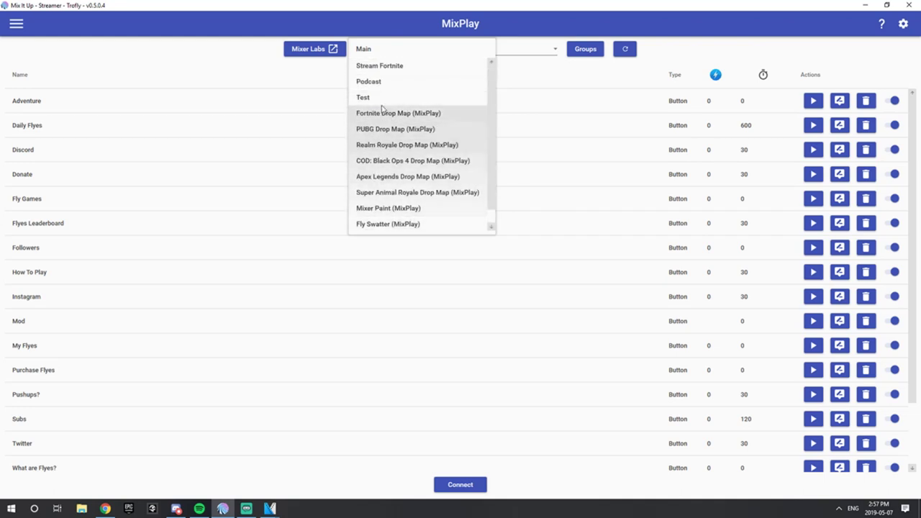
scroll(396, 113, "up", 1)
left_click(623, 50)
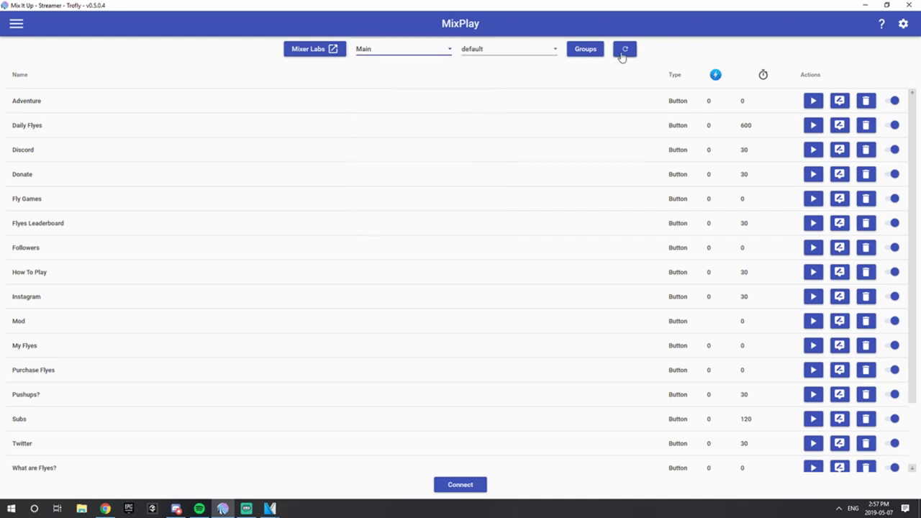
Step: Refresh the project list, load Youtube Video, and start a command for its Mod button
left_click(623, 50)
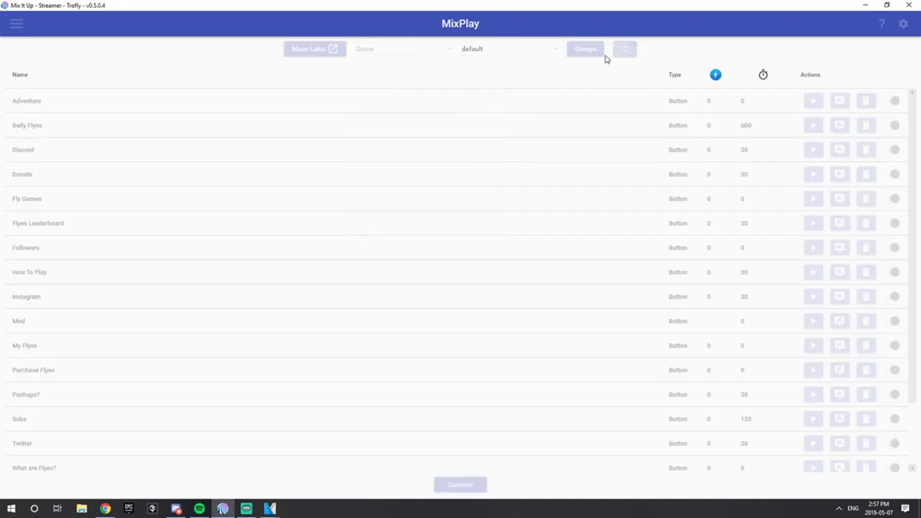
left_click(448, 53)
scroll(428, 73, "up", 2)
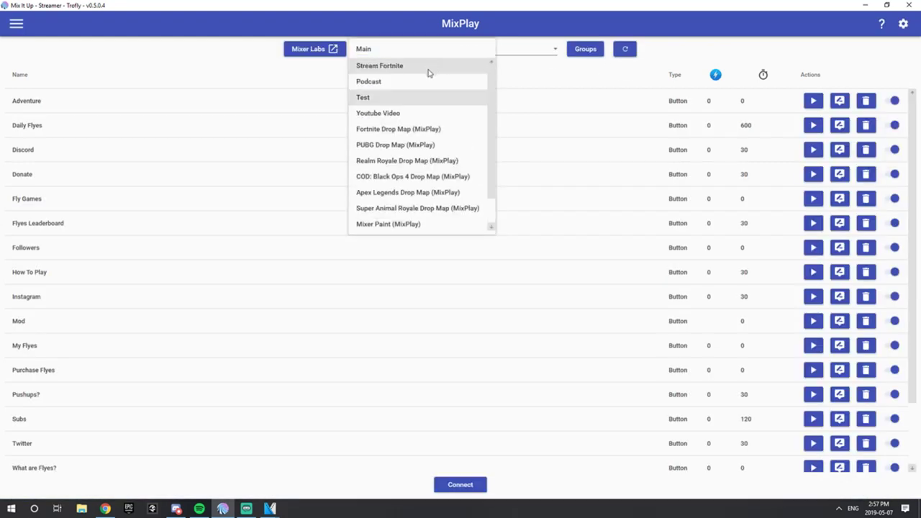
left_click(384, 117)
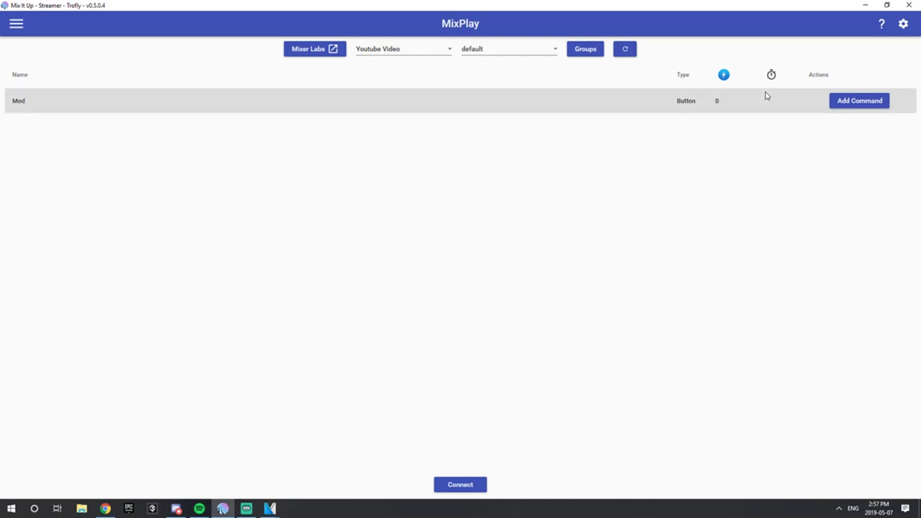
left_click(859, 102)
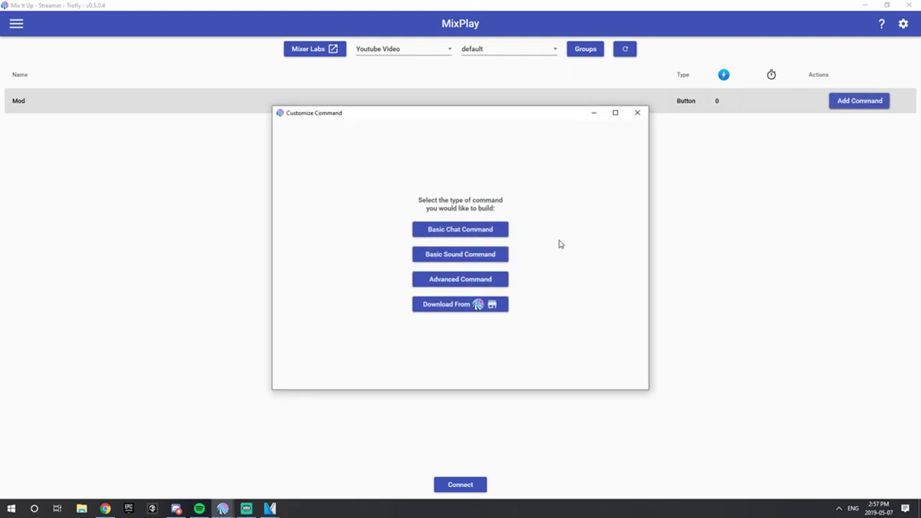